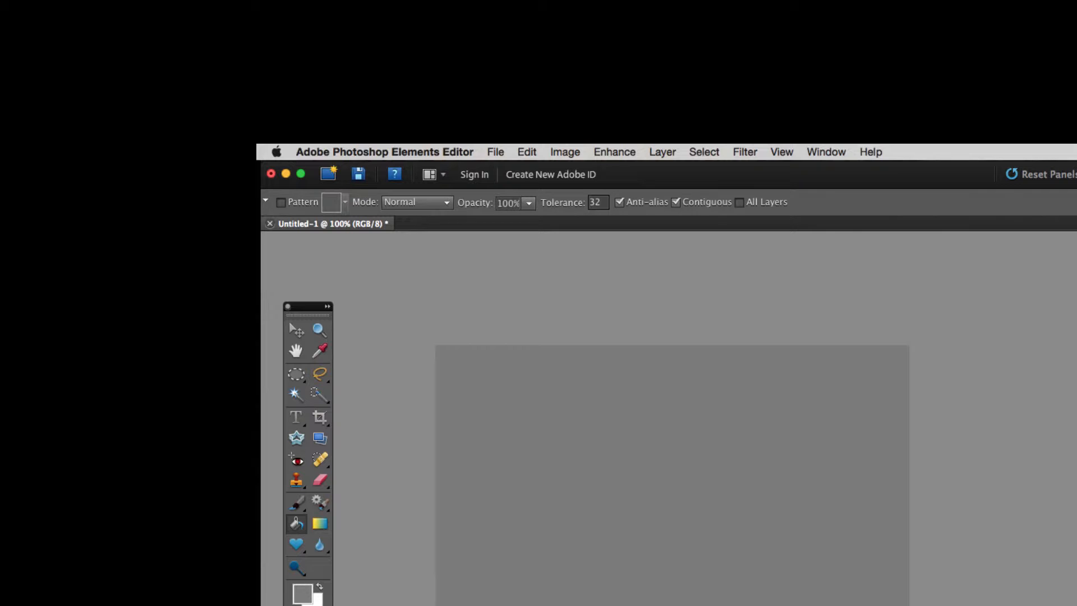
# Add a new layer above the gray background and name it Star Wars Figure
pyautogui.press('alt+shift+super+n')
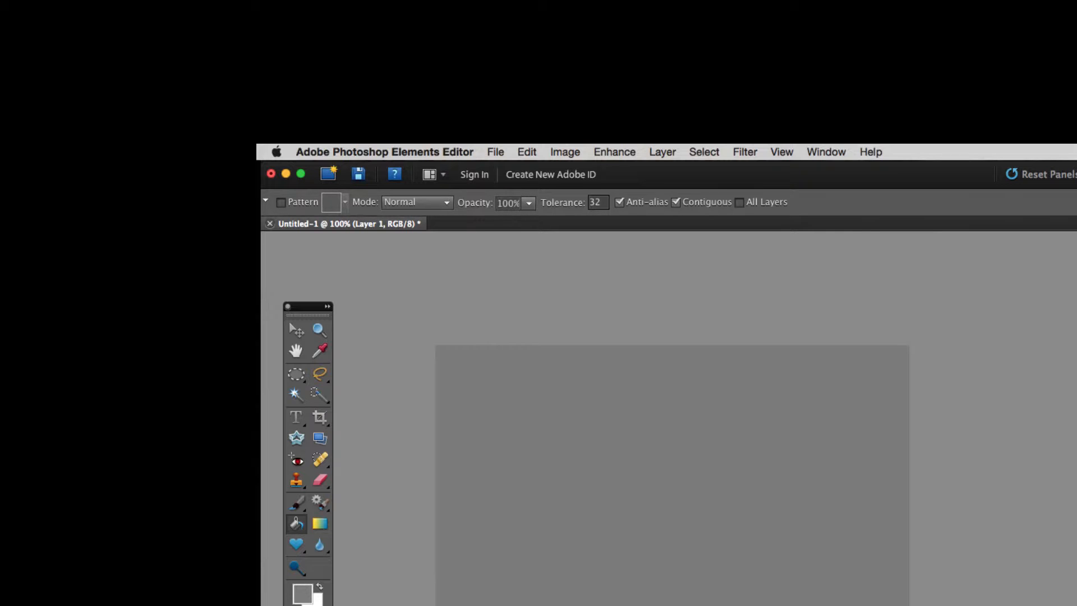
pyautogui.press('Return')
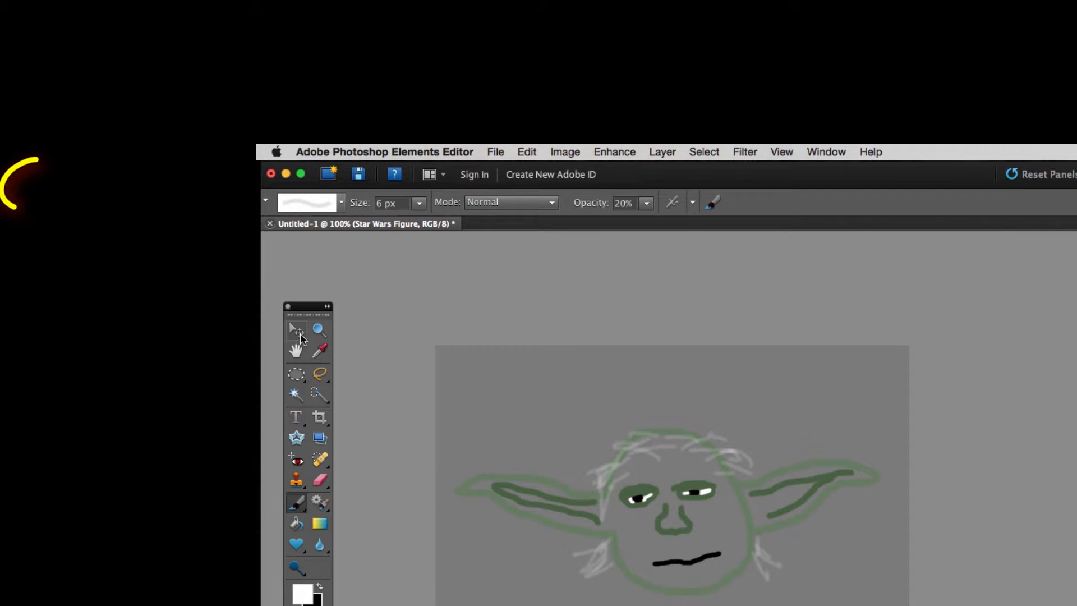
# Scale the face drawing proportionally to about 50% and move it up toward the left part of the canvas
pyautogui.click(300, 335)
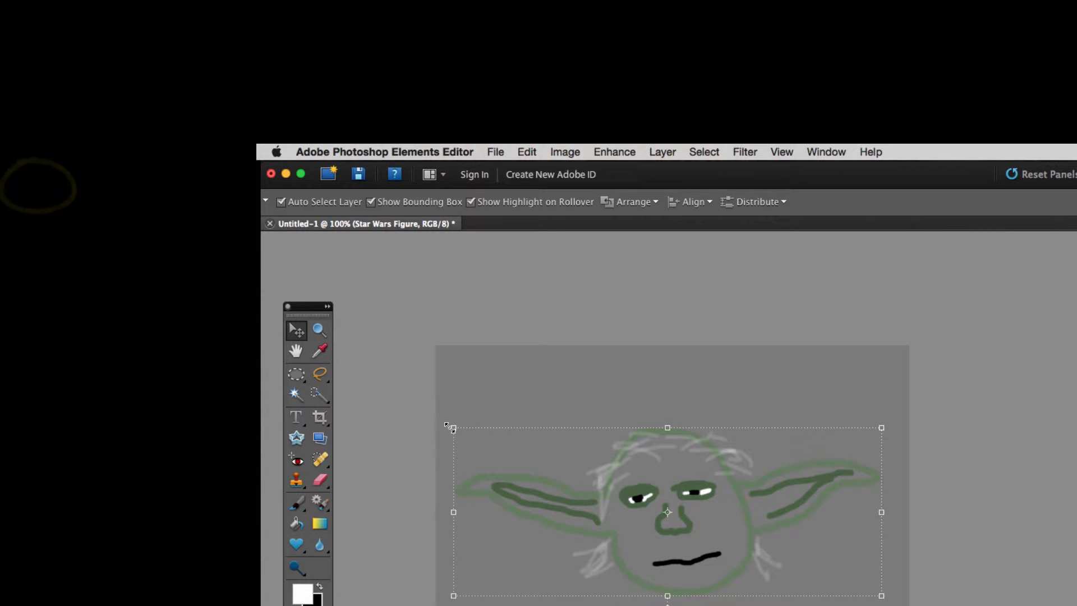
pyautogui.moveTo(447, 426); pyautogui.dragTo(669, 503)
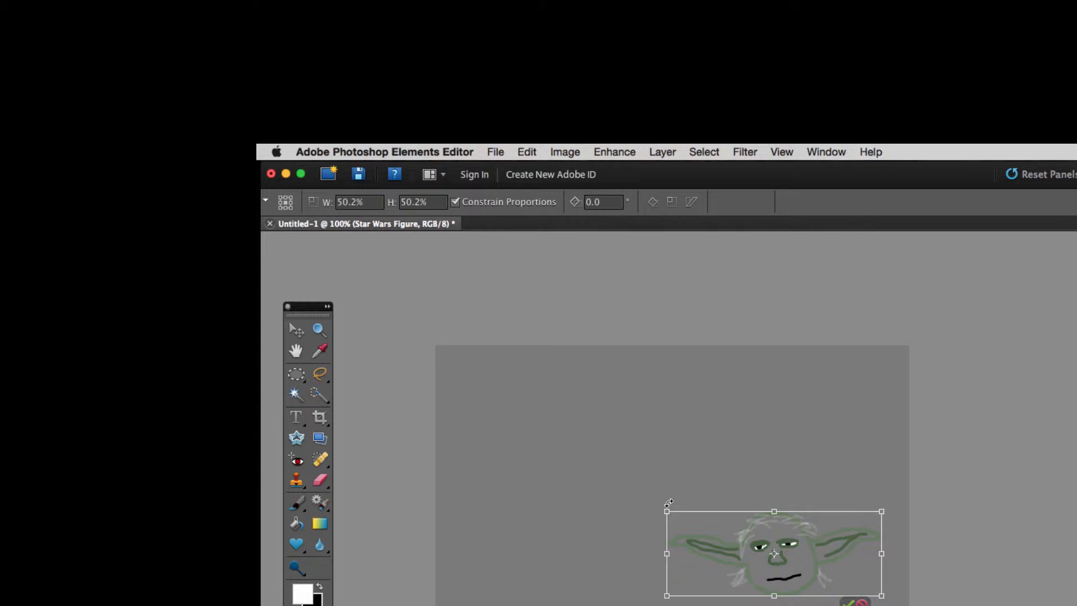
pyautogui.press('Return')
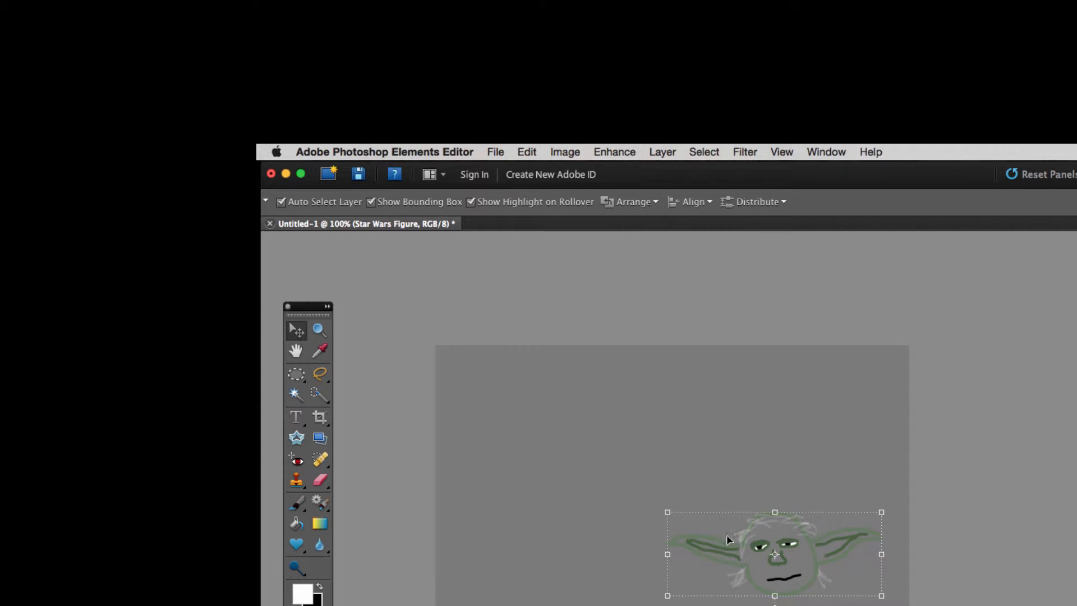
pyautogui.moveTo(769, 542); pyautogui.dragTo(623, 482)
pyautogui.click(741, 562)
pyautogui.moveTo(741, 565)
pyautogui.mouseDown()
pyautogui.moveTo(506, 439)
pyautogui.moveTo(529, 432)
pyautogui.moveTo(579, 505)
pyautogui.mouseUp()
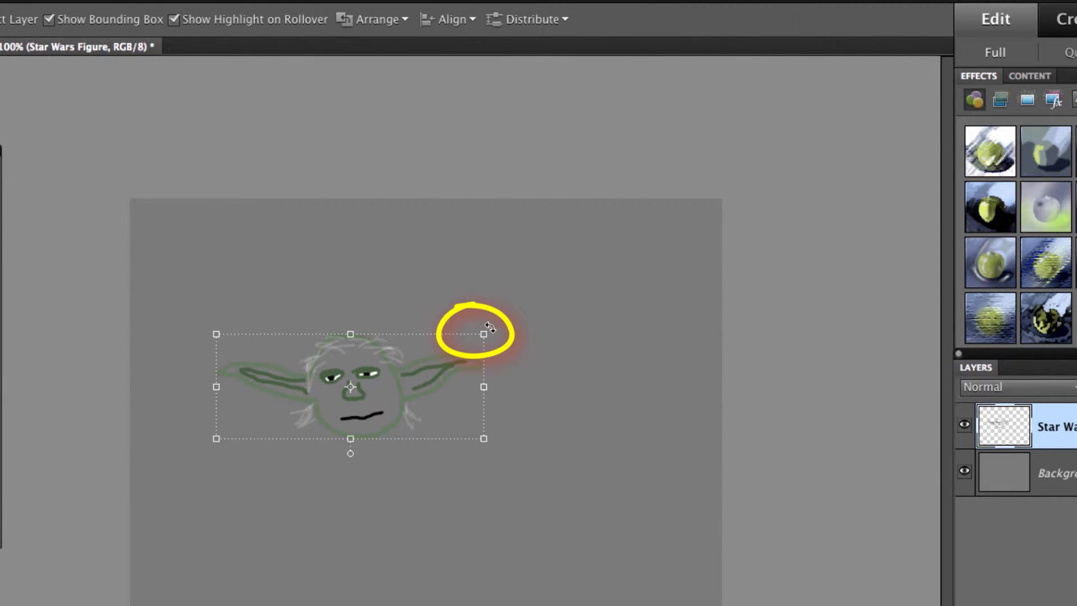
# Rotate the figure freehand to about -10° and about 22.5°, and set its rotation angle to exactly 45°
pyautogui.moveTo(490, 328); pyautogui.dragTo(488, 297)
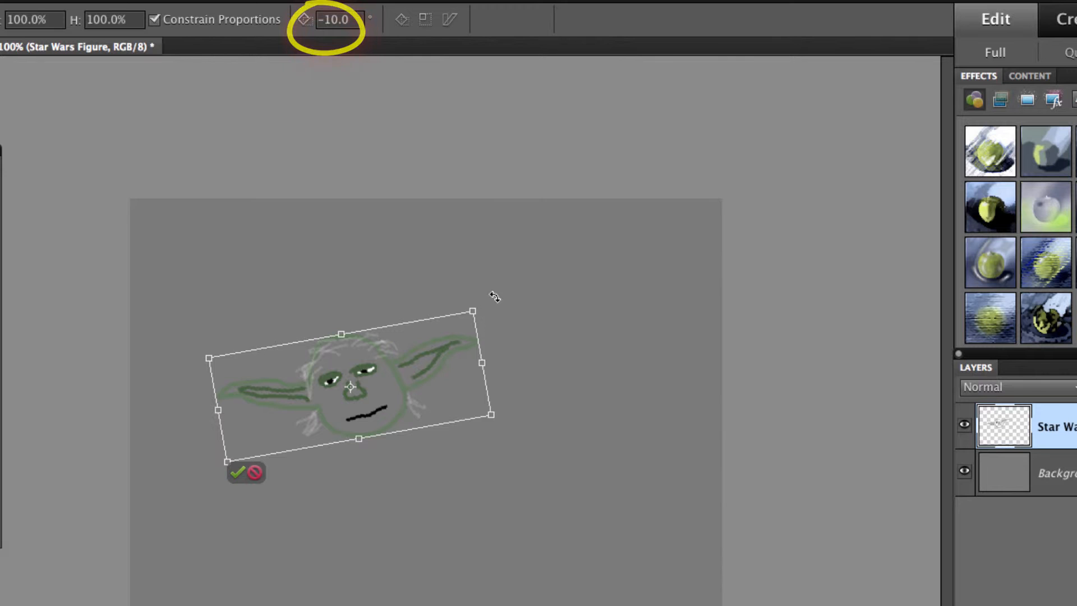
pyautogui.moveTo(494, 296)
pyautogui.mouseDown()
pyautogui.moveTo(457, 264)
pyautogui.moveTo(497, 324)
pyautogui.moveTo(510, 412)
pyautogui.moveTo(479, 487)
pyautogui.moveTo(515, 399)
pyautogui.moveTo(512, 376)
pyautogui.moveTo(493, 440)
pyautogui.moveTo(522, 368)
pyautogui.moveTo(524, 320)
pyautogui.moveTo(527, 387)
pyautogui.mouseUp()
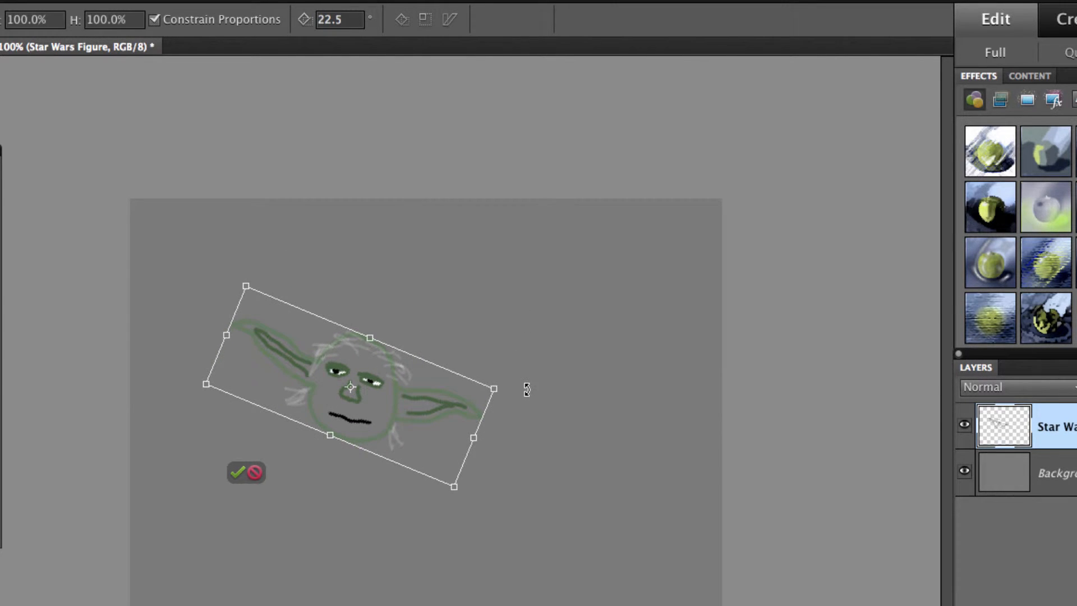
pyautogui.click(351, 21)
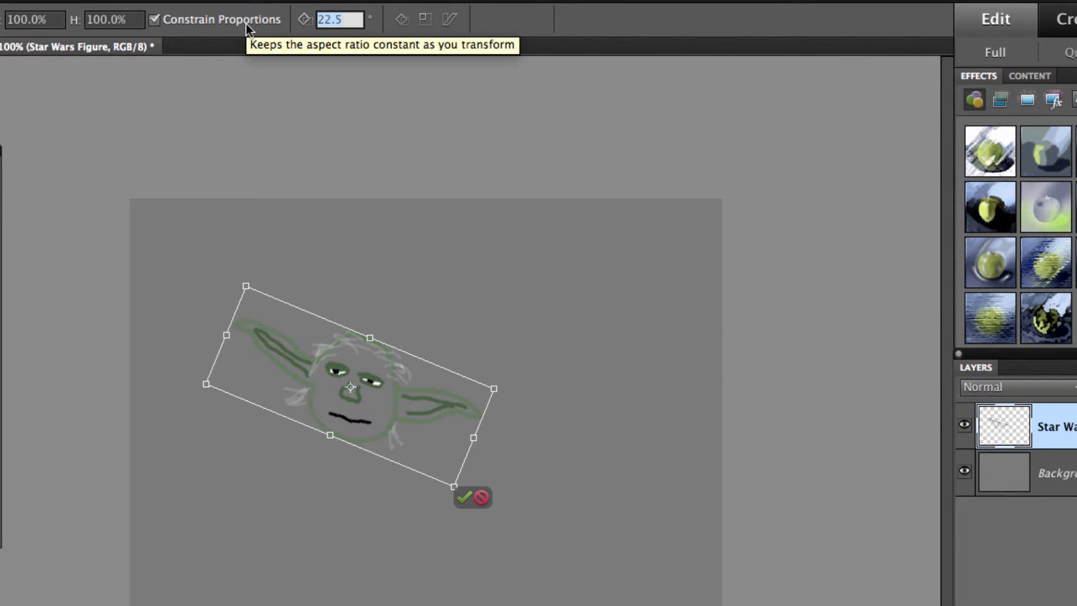
pyautogui.write('45')
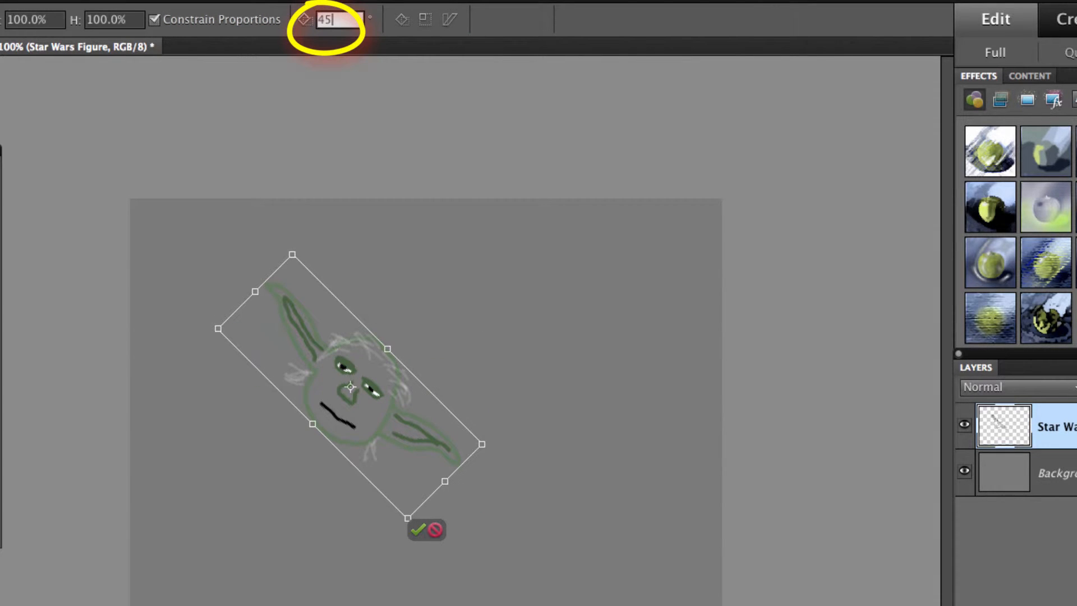
pyautogui.press('Return')
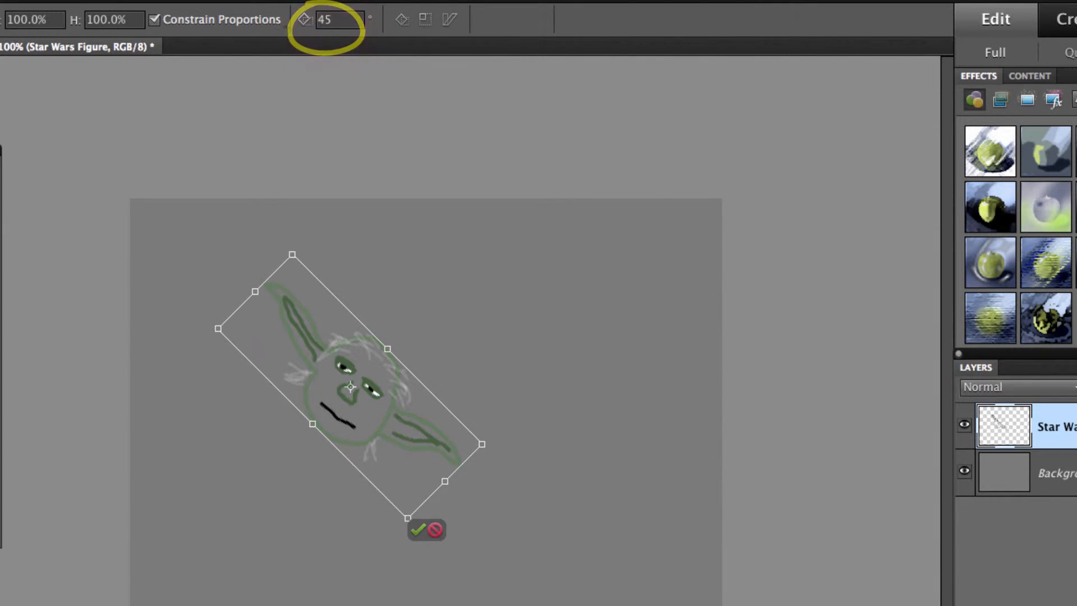
# Set the figure's rotation angle to 90° and to 180°
pyautogui.moveTo(352, 20); pyautogui.dragTo(227, 11)
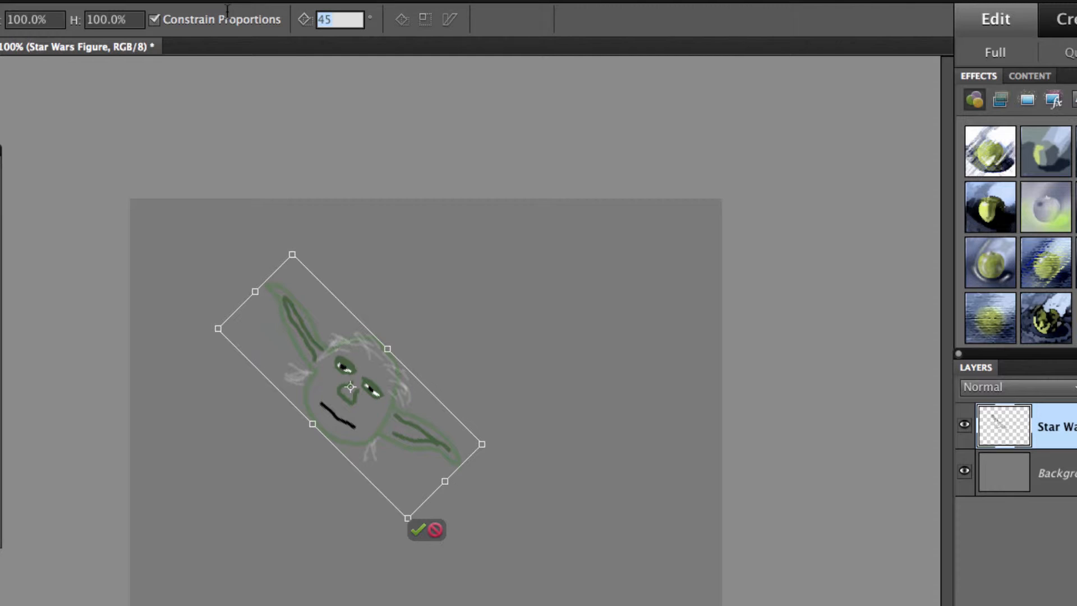
pyautogui.write('90')
pyautogui.press('Return')
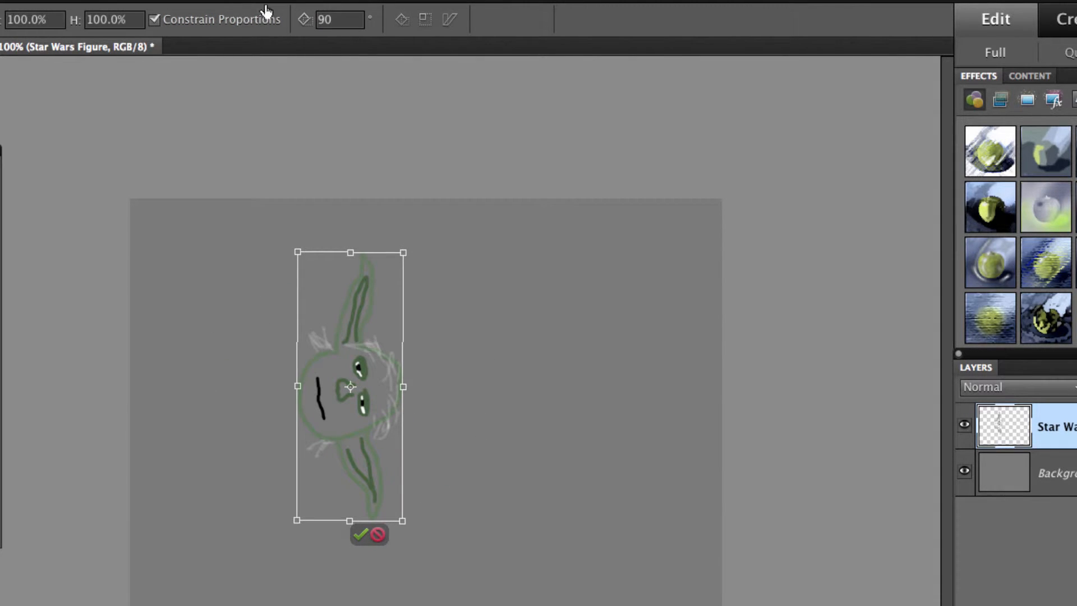
pyautogui.moveTo(344, 20); pyautogui.dragTo(282, 22)
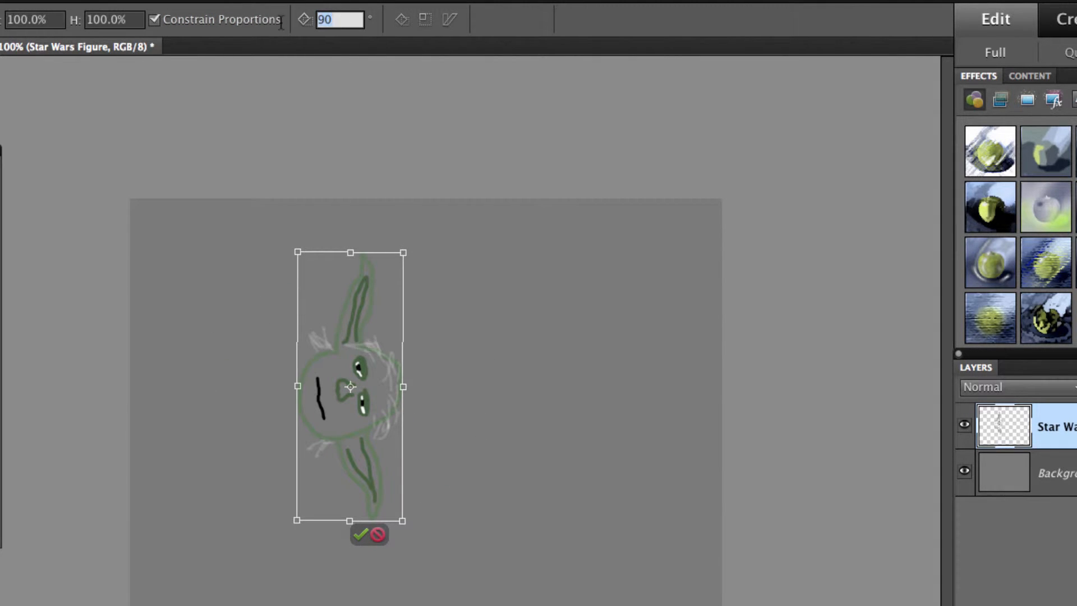
pyautogui.write('18')
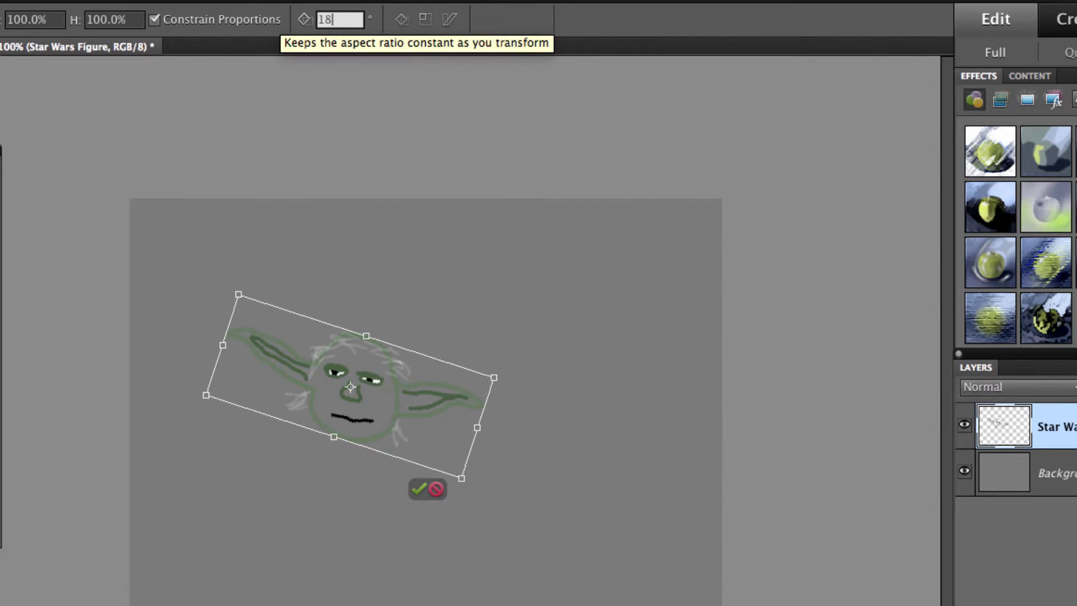
pyautogui.write('0')
pyautogui.press('Return')
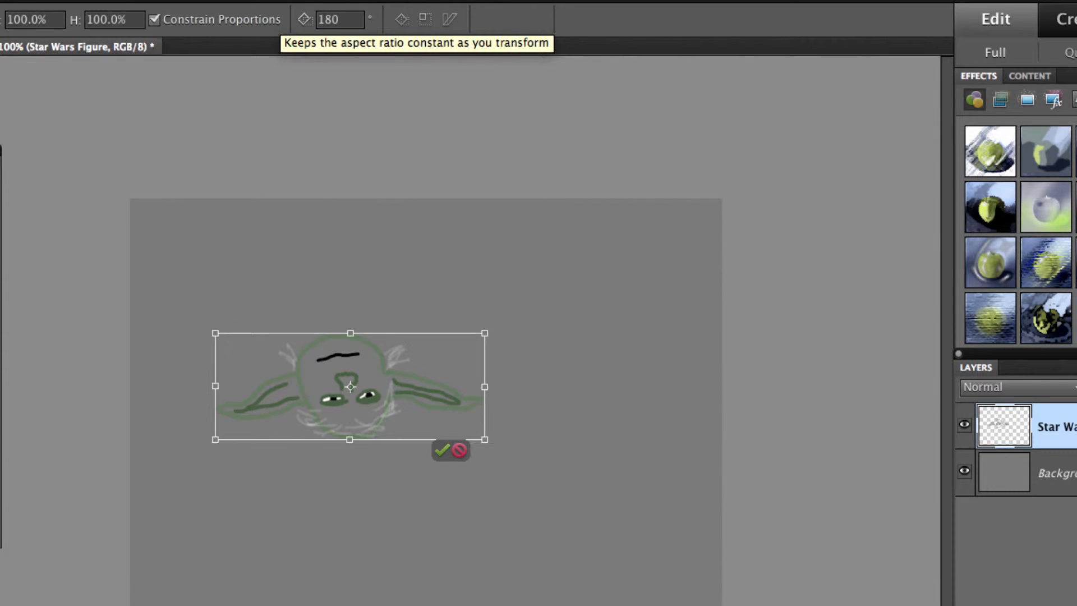
# Set the figure's rotation angle to 0°, commit the transformation and deselect the figure
pyautogui.doubleClick(339, 20)
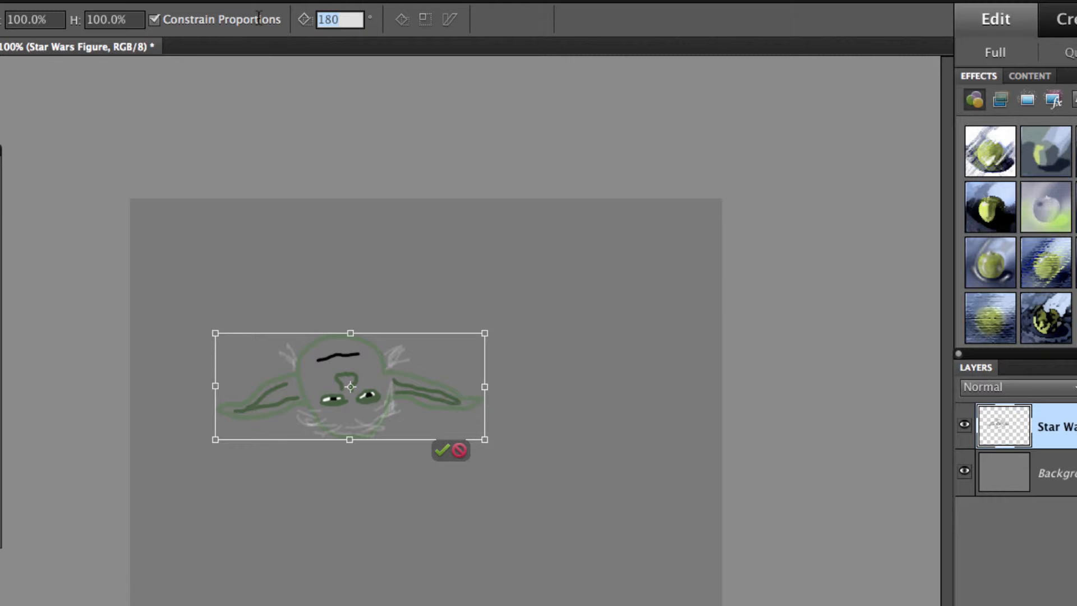
pyautogui.write('0')
pyautogui.press('Return')
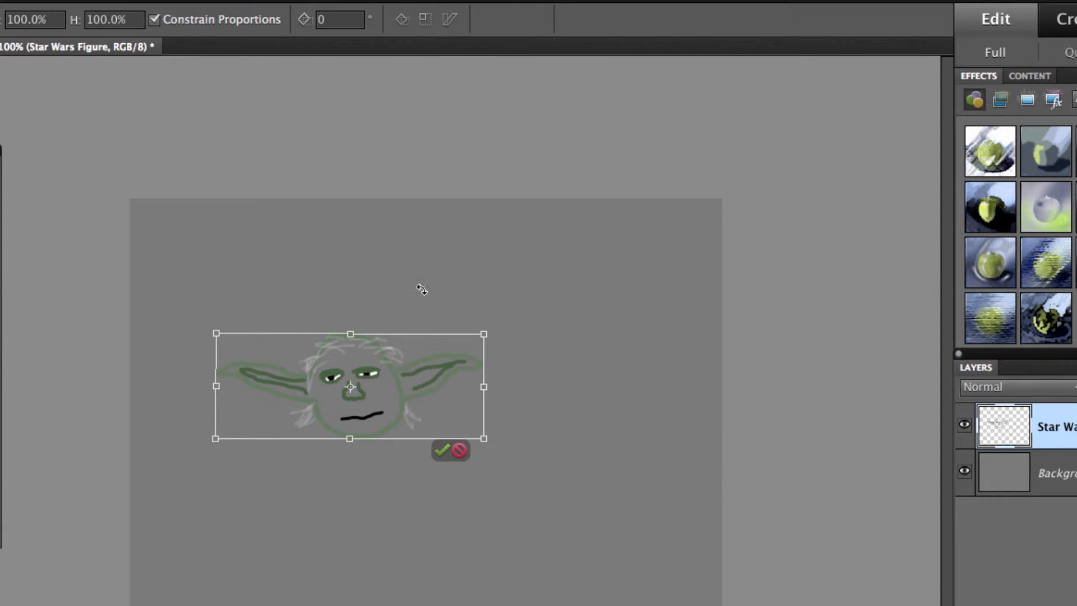
pyautogui.click(441, 451)
pyautogui.click(343, 452)
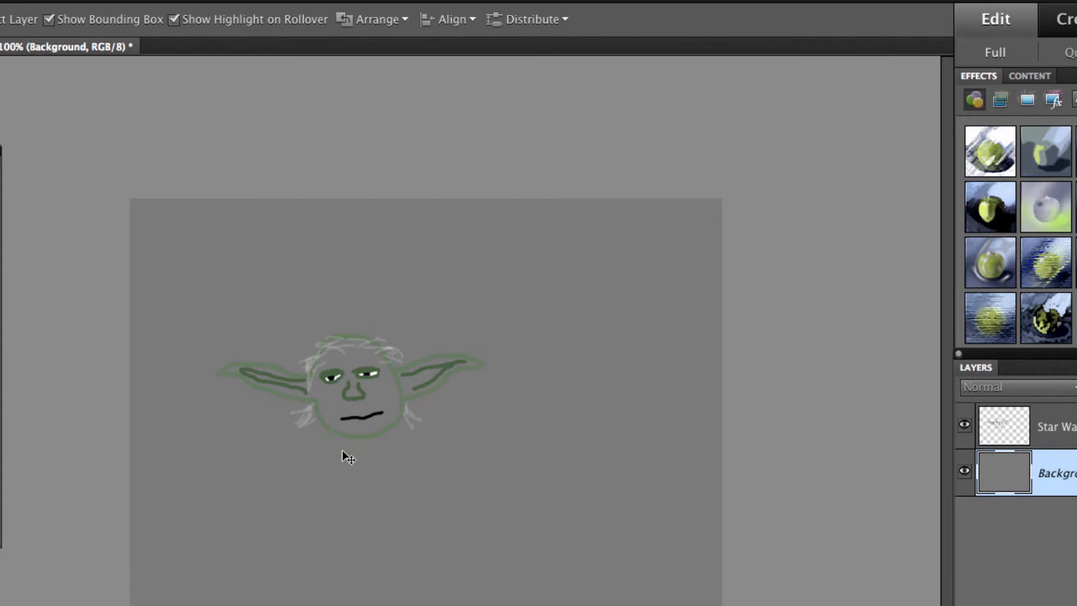
pyautogui.click(419, 566)
# Flip the figure horizontally by stretching its width to about -107%, and move it to the canvas's upper-left corner
pyautogui.moveTo(402, 405); pyautogui.dragTo(348, 346)
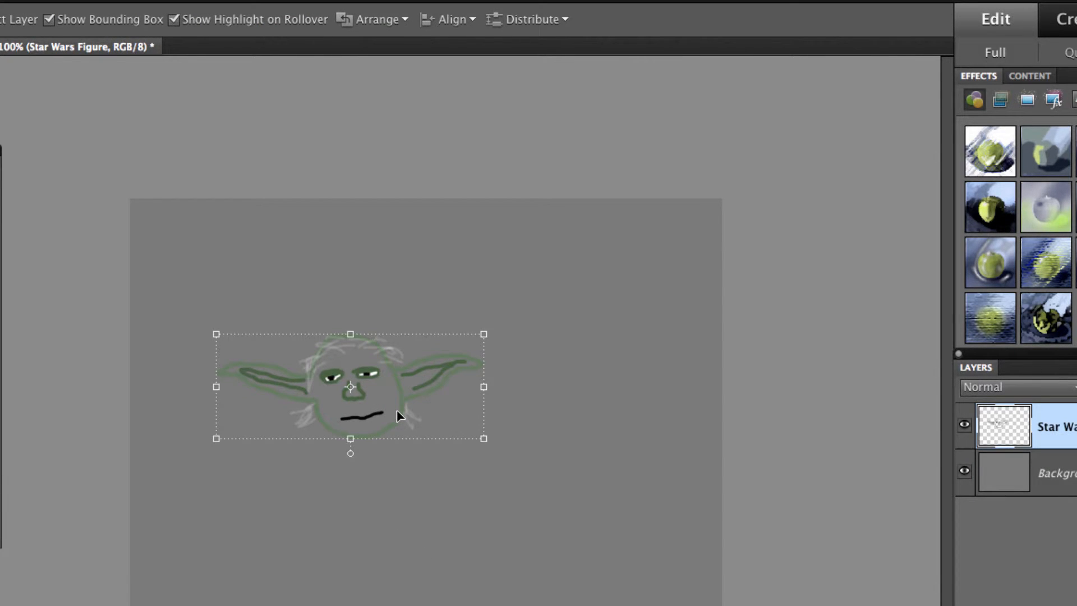
pyautogui.click(399, 410)
pyautogui.click(391, 414)
pyautogui.moveTo(216, 386); pyautogui.dragTo(769, 397)
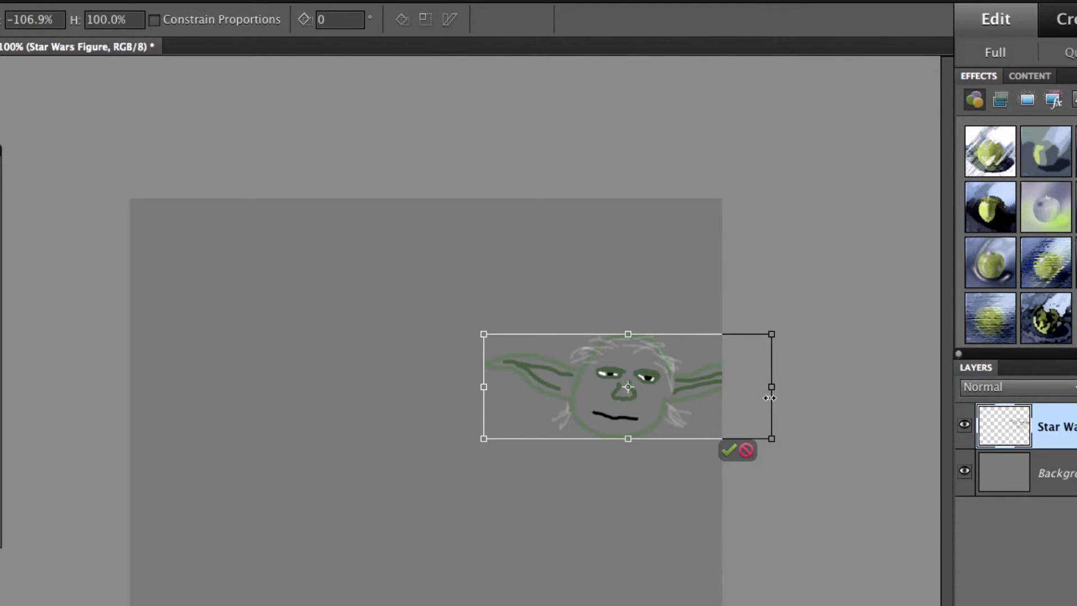
pyautogui.press('Return')
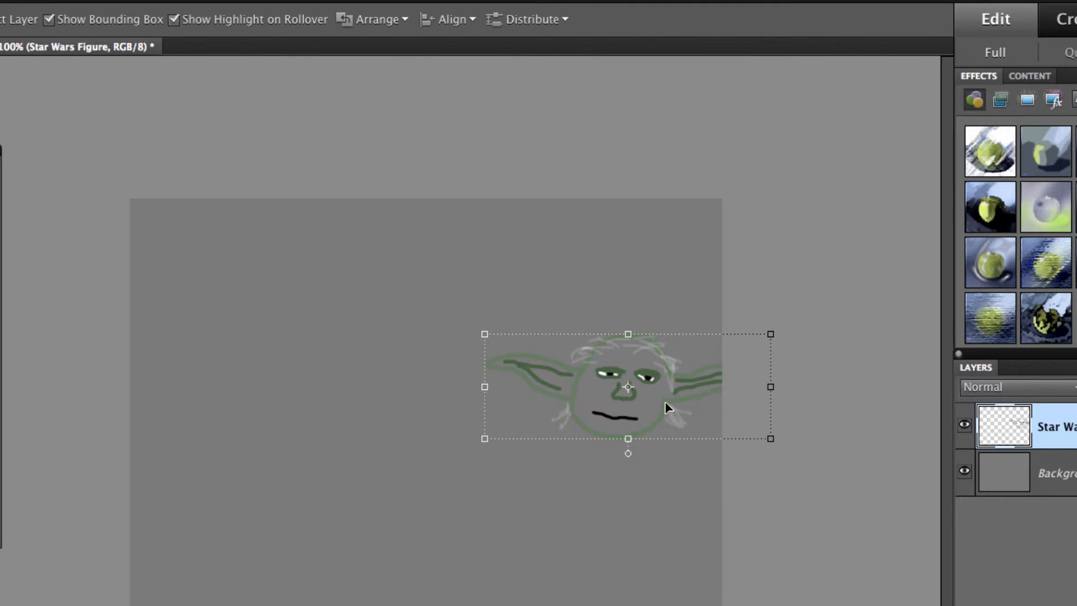
pyautogui.moveTo(636, 423); pyautogui.dragTo(301, 306)
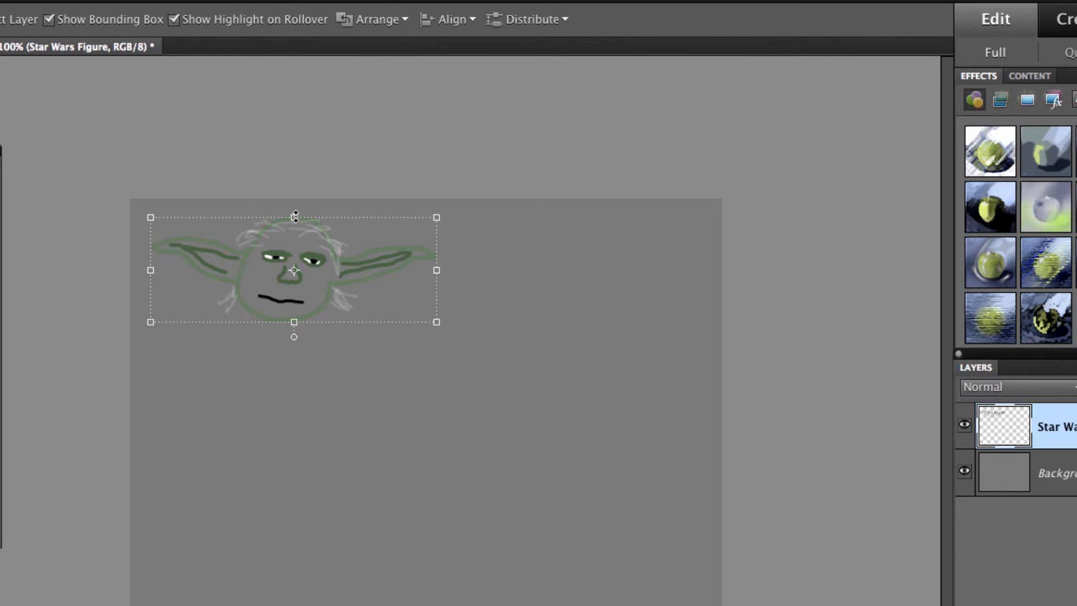
# Try to flip the figure vertically by stretching its height to about -100%
pyautogui.moveTo(295, 216); pyautogui.dragTo(269, 429)
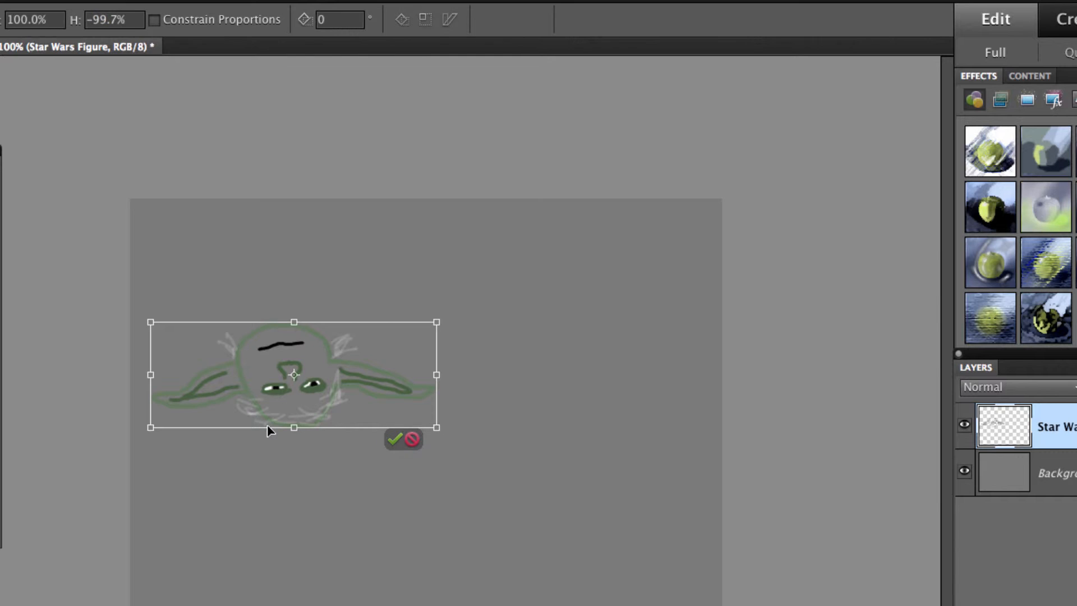
pyautogui.click(412, 439)
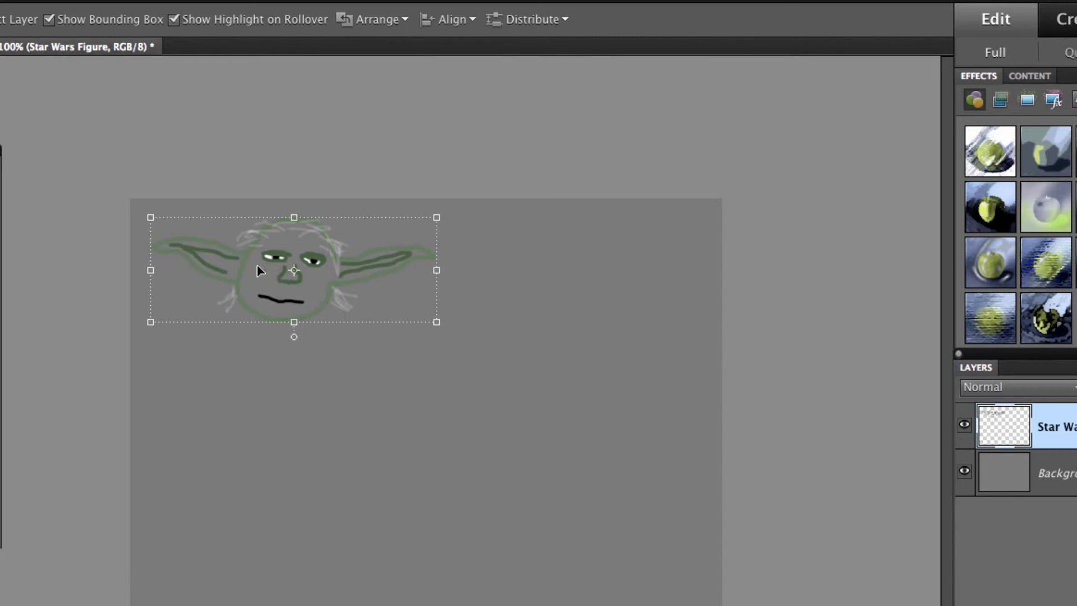
# Nudge the figure slightly left, duplicate it and place the copy level beside it in the canvas's upper-right area
pyautogui.moveTo(262, 256)
pyautogui.mouseDown()
pyautogui.moveTo(244, 253)
pyautogui.moveTo(256, 262)
pyautogui.mouseUp()
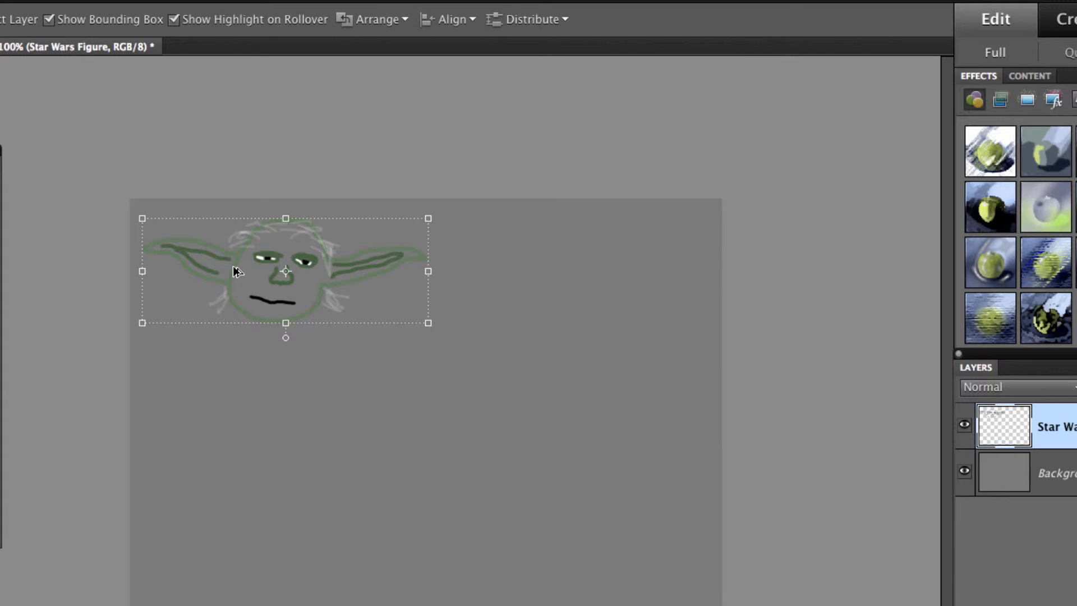
pyautogui.moveTo(236, 271); pyautogui.dragTo(437, 468)
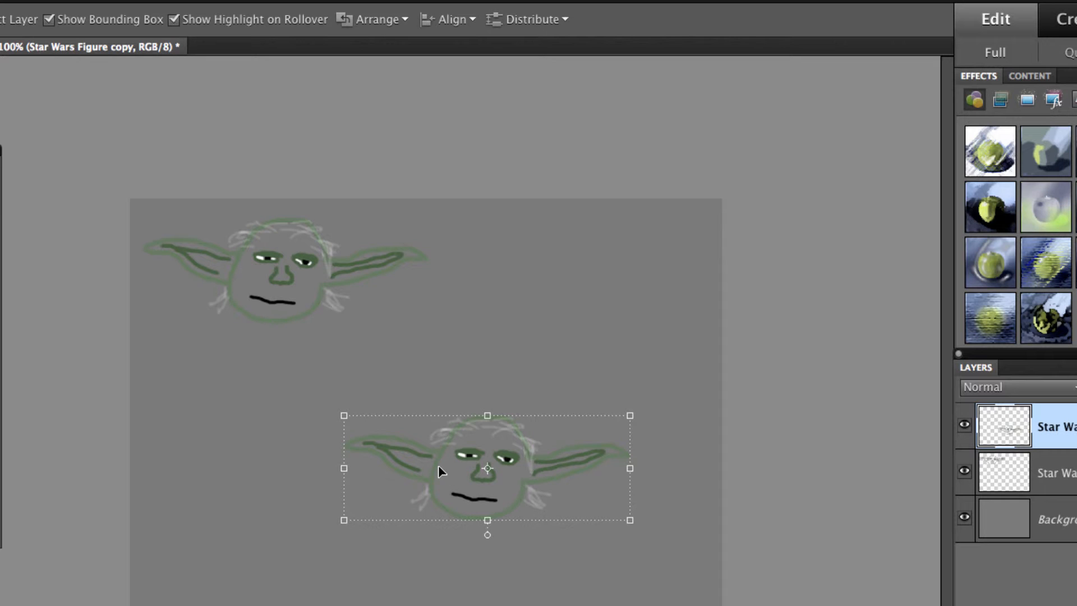
pyautogui.moveTo(442, 468); pyautogui.dragTo(520, 251)
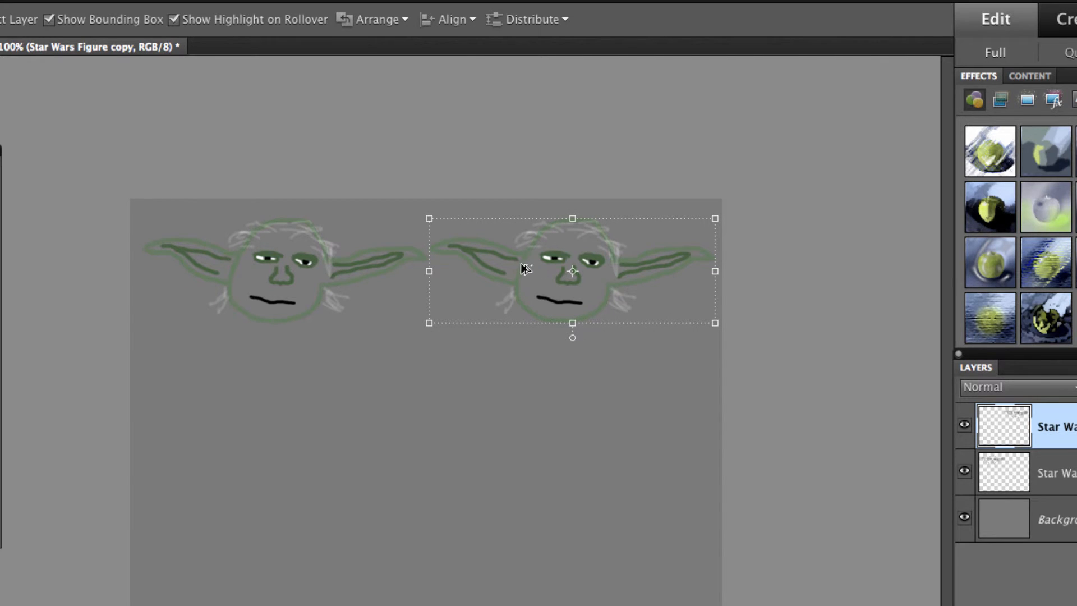
# Duplicate the upper-right figure and place the new copy below the upper-left figure
pyautogui.moveTo(519, 308); pyautogui.dragTo(397, 308)
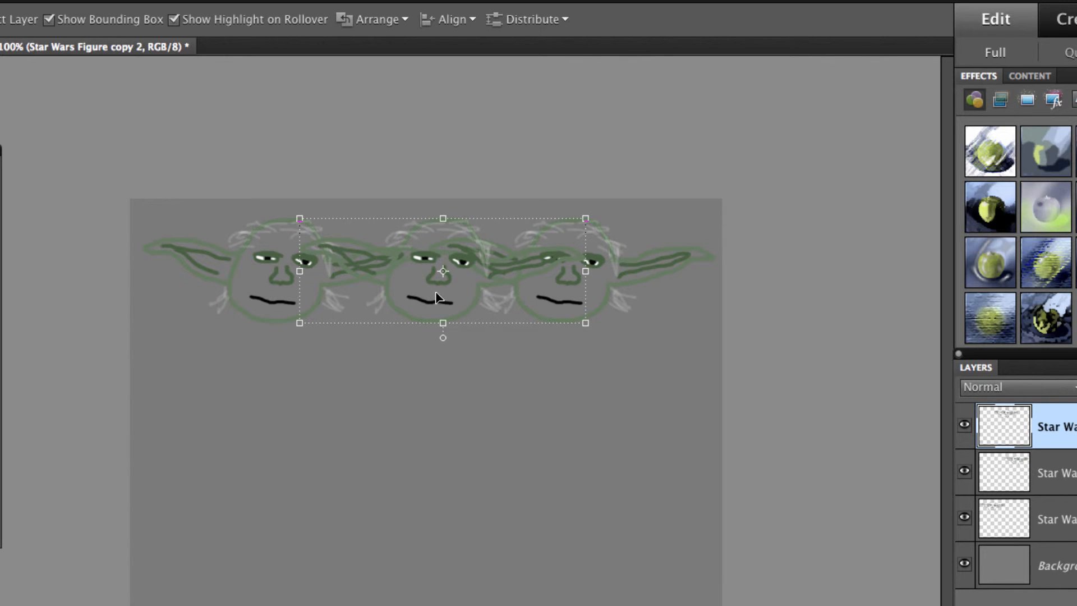
pyautogui.moveTo(437, 293); pyautogui.dragTo(271, 477)
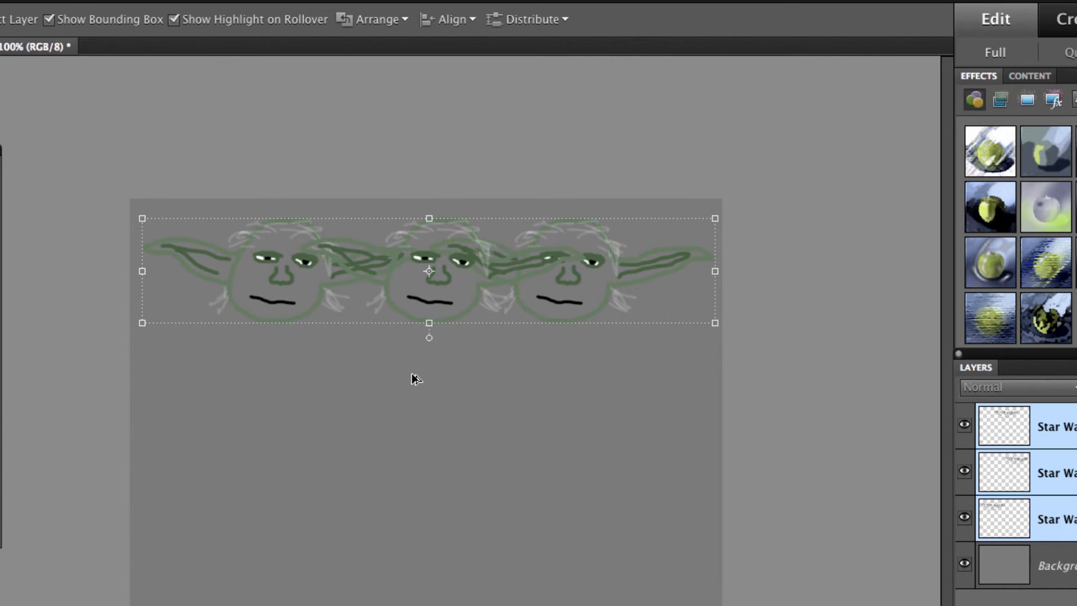
pyautogui.click(423, 362)
pyautogui.click(443, 301)
pyautogui.moveTo(448, 306); pyautogui.dragTo(359, 463)
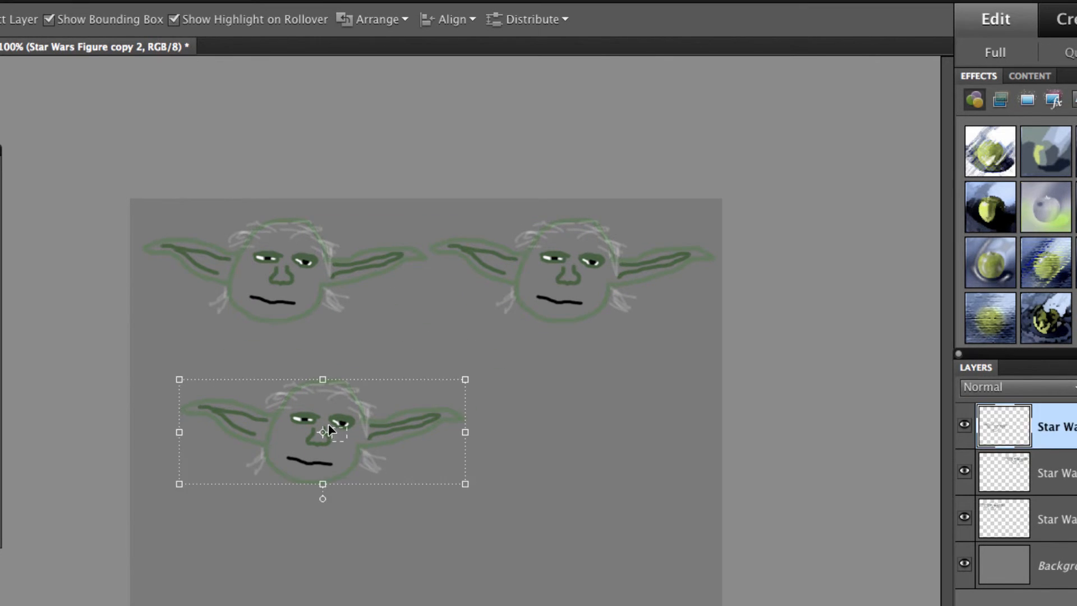
# Add three more figure copies: one overlapping at lower center, one directly below the upper-right figure, and one straight beneath that
pyautogui.click(349, 464)
pyautogui.click(324, 442)
pyautogui.moveTo(296, 463); pyautogui.dragTo(542, 451)
pyautogui.keyDown('shift'); pyautogui.click(562, 505); pyautogui.keyUp('shift')
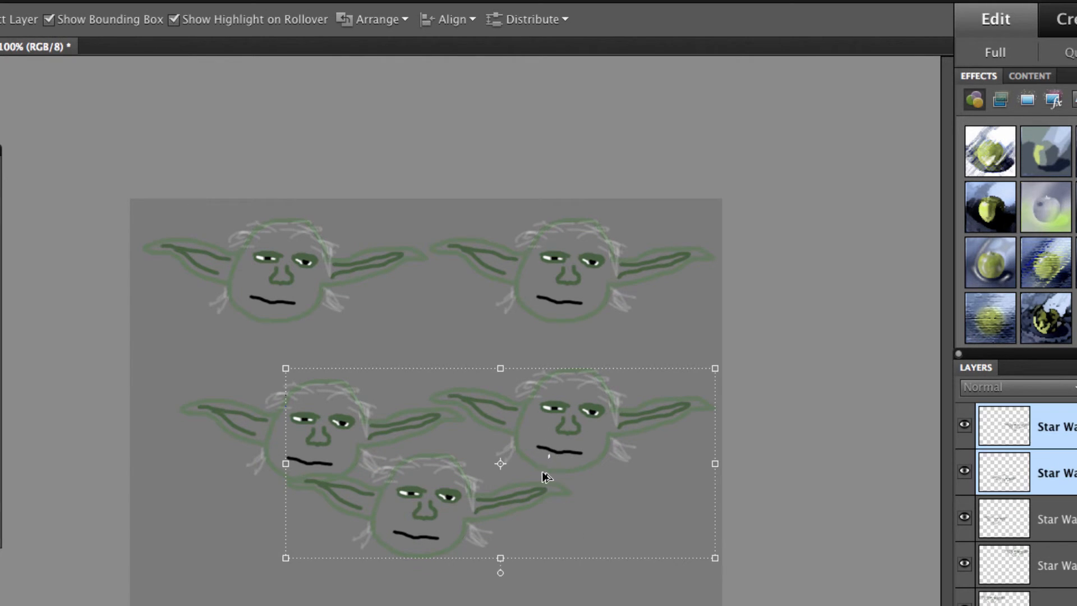
pyautogui.click(619, 590)
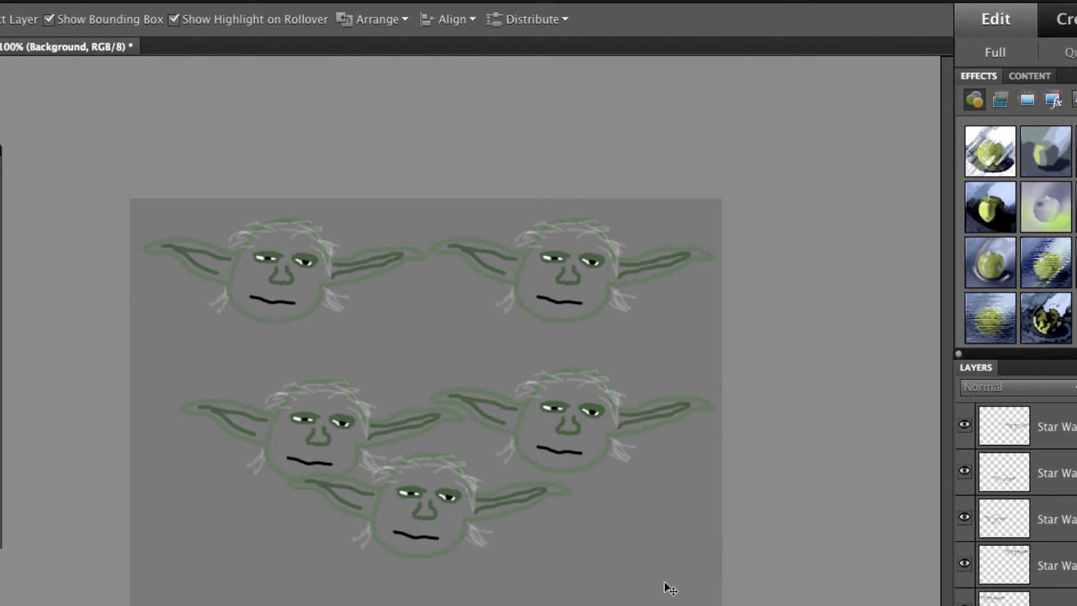
pyautogui.hotkey('alt', ']')
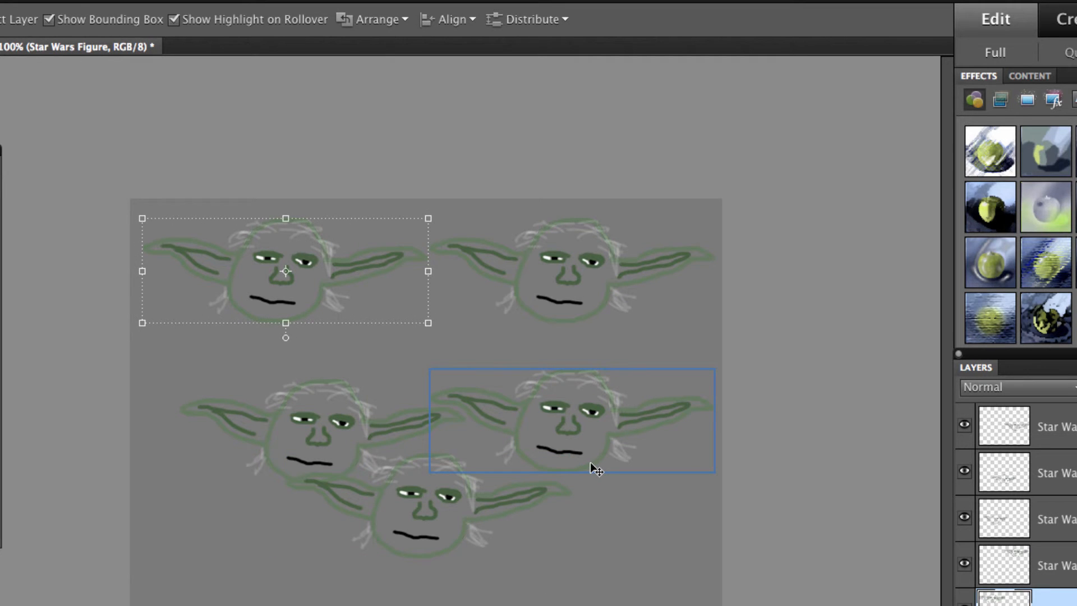
pyautogui.moveTo(596, 470); pyautogui.dragTo(594, 593)
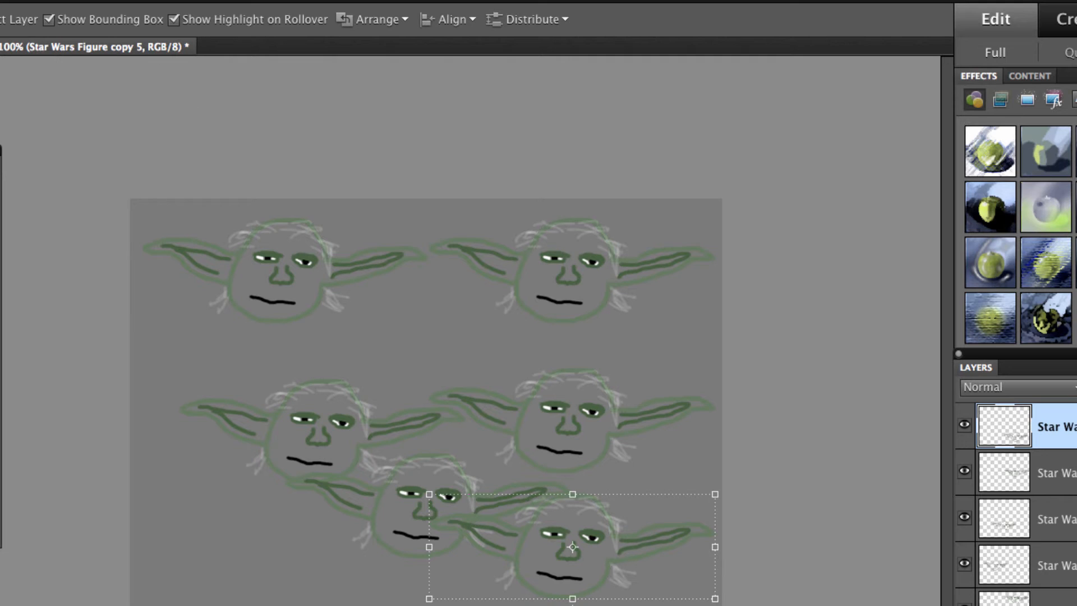
# Close the Star Wars figure document and clear the empty editor workspace away from the desktop
pyautogui.click(200, 1)
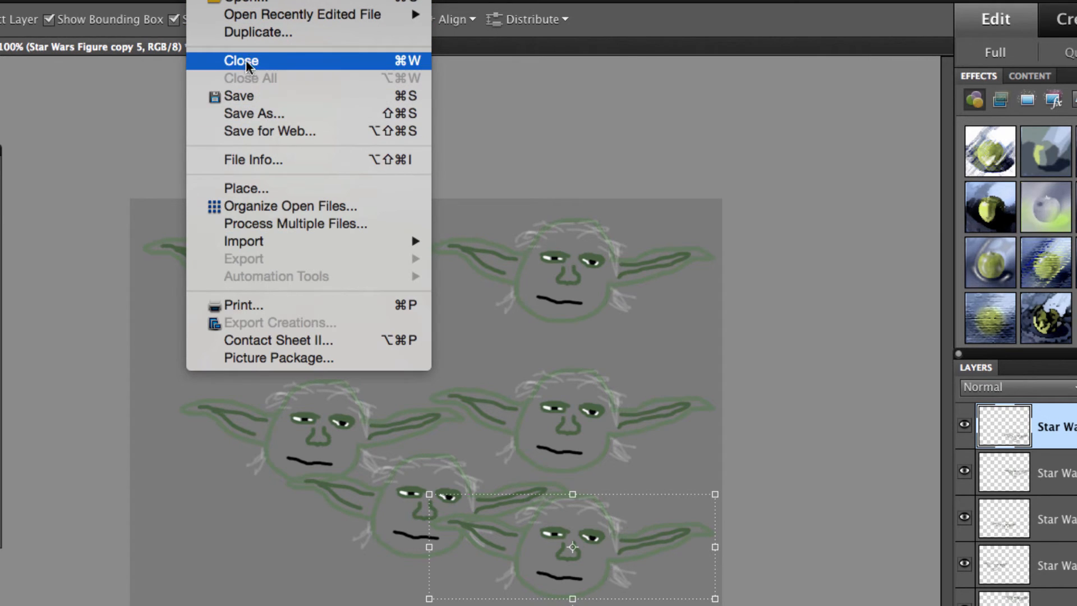
pyautogui.click(613, 191)
pyautogui.click(702, 235)
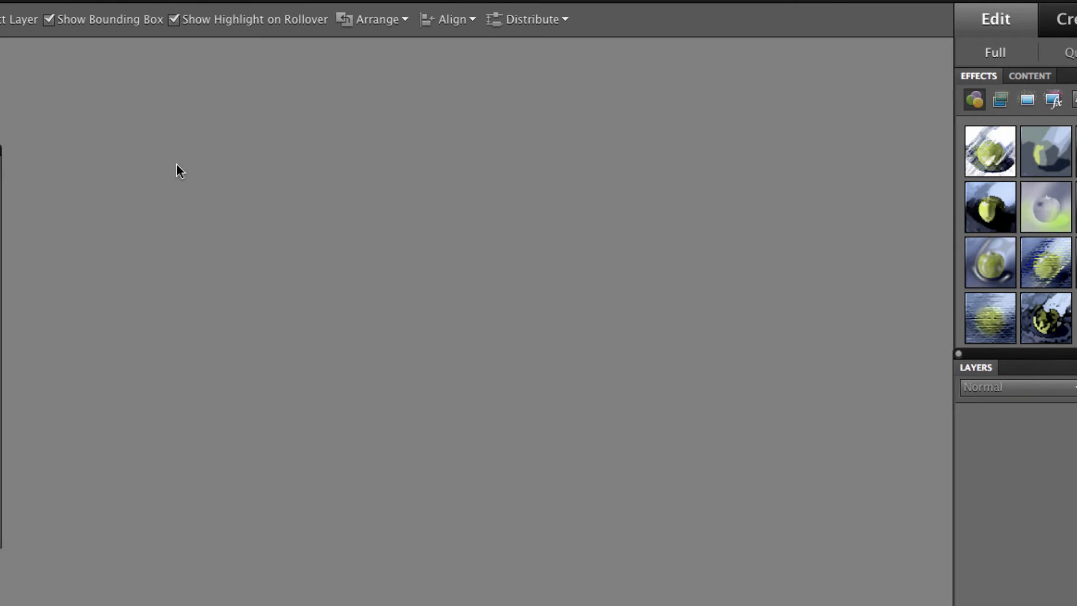
pyautogui.press('super+m')
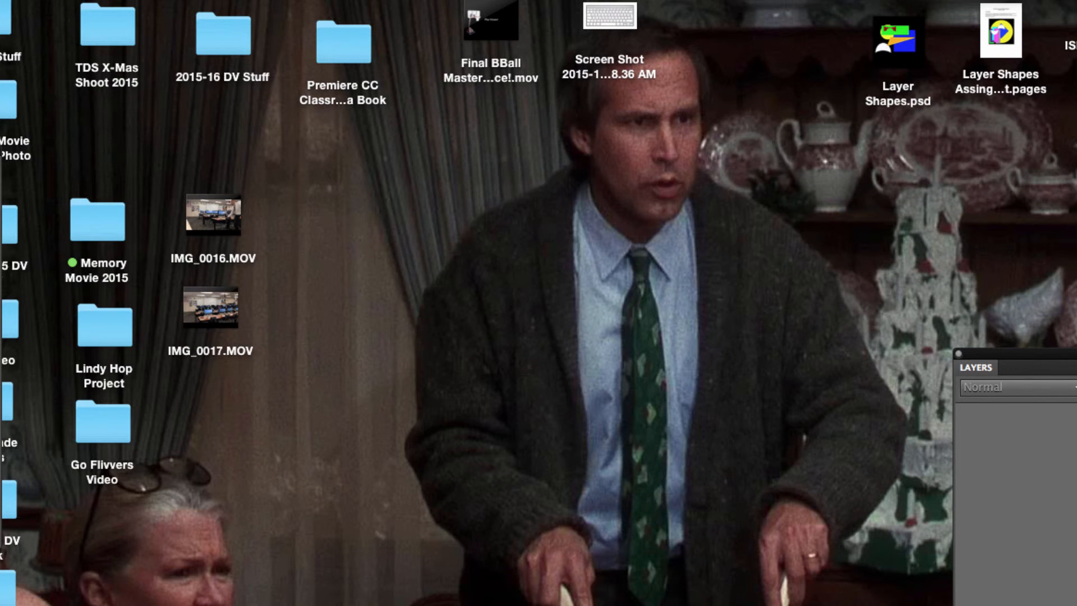
# Switch to Chrome, load the bookmarked Lesson Plans page and open the Layer Shapes assignment PDF from it
pyautogui.press('super+Tab')
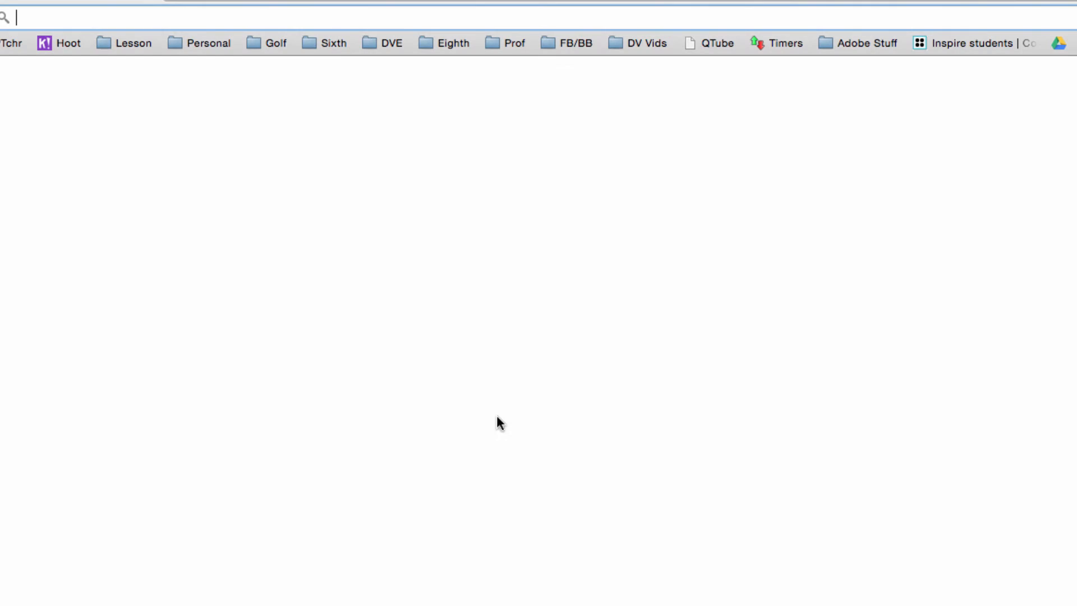
pyautogui.click(139, 42)
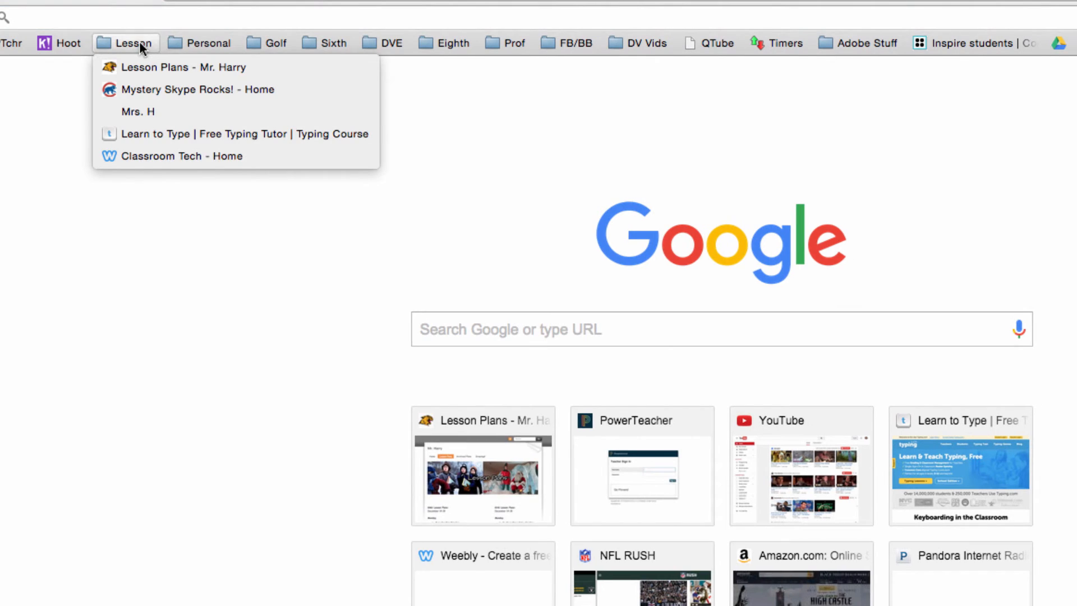
pyautogui.click(174, 69)
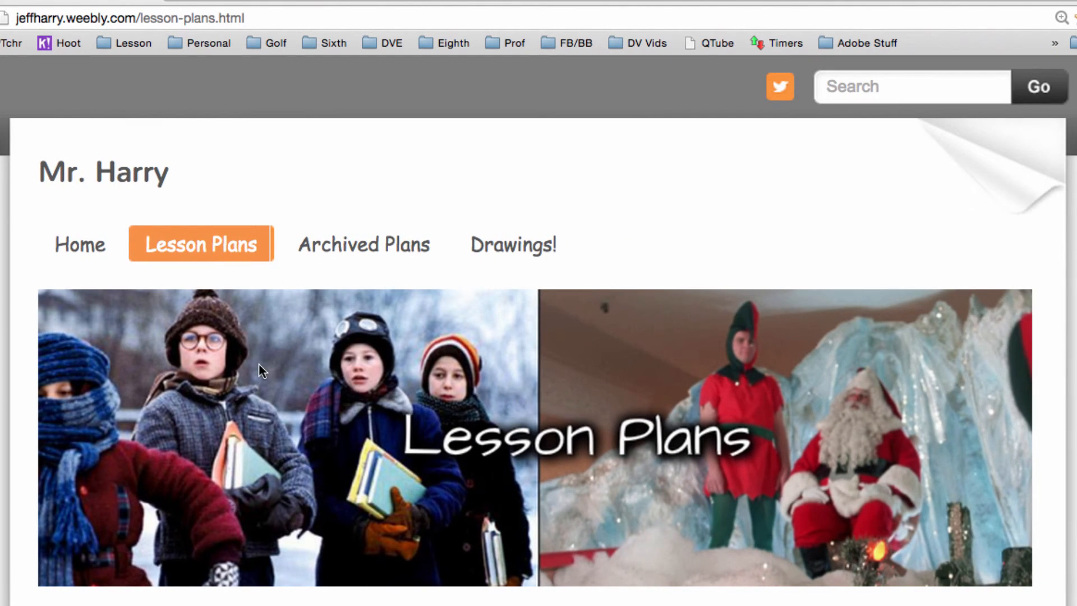
pyautogui.scroll(-15, 255, 372)
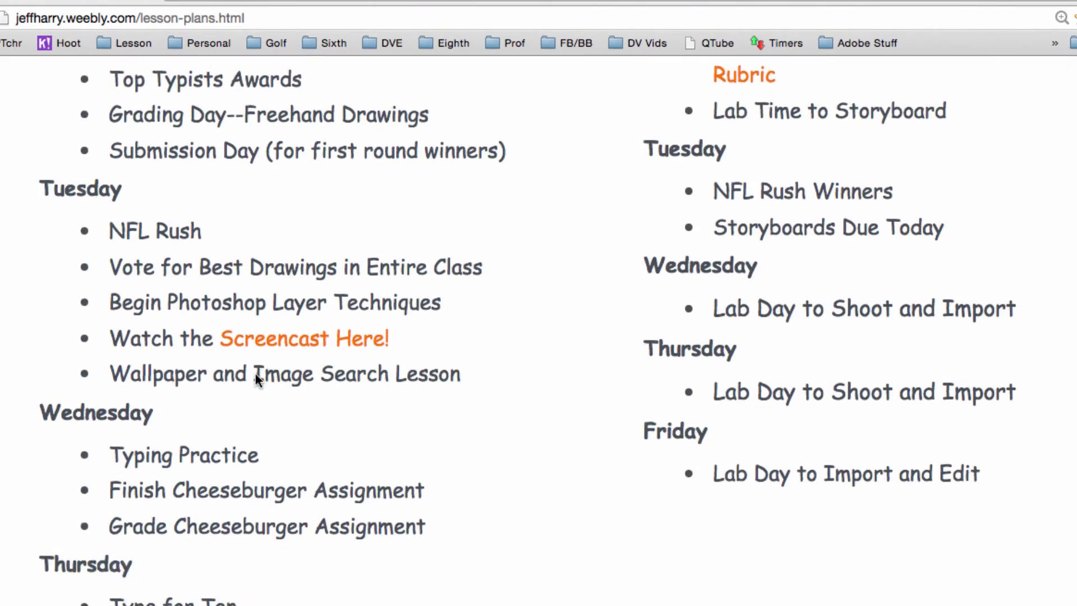
pyautogui.scroll(-3, 255, 373)
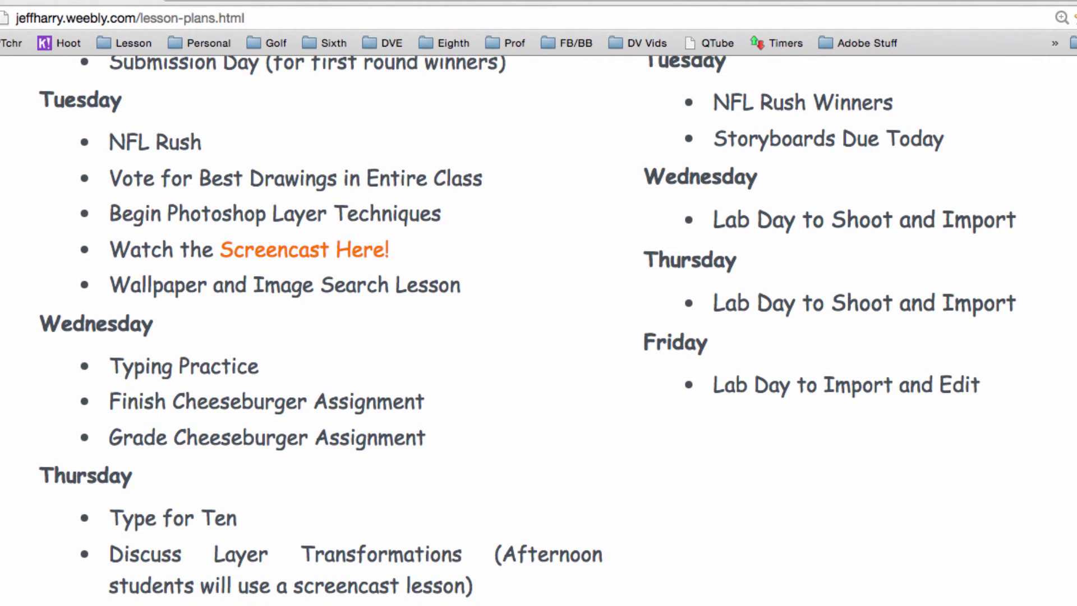
pyautogui.click(382, 554)
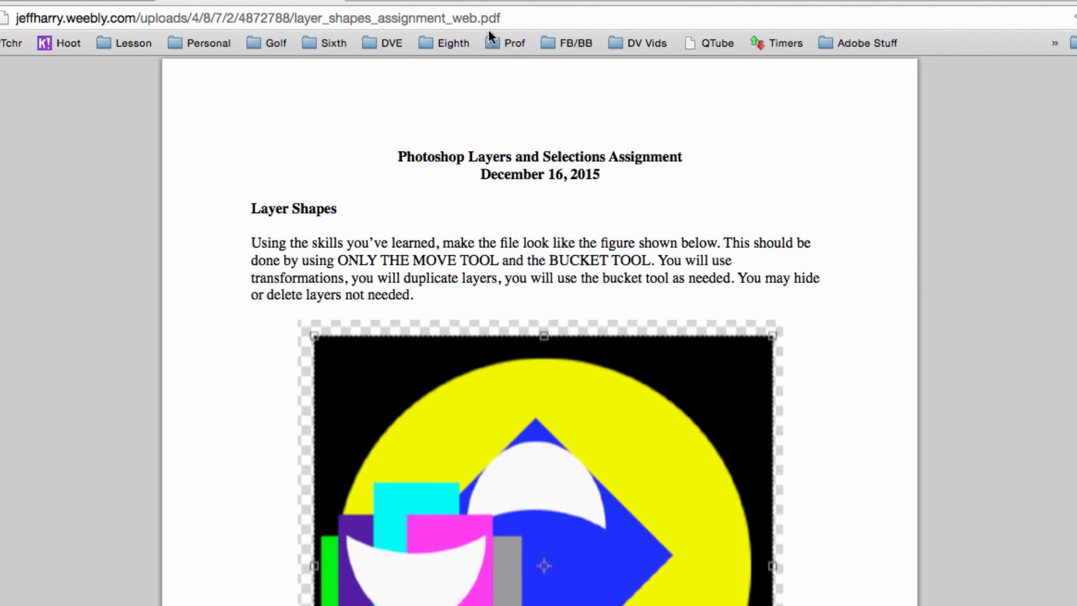
# Move the browser window clear of the desktop files, reposition Layer Shapes.psd on the desktop and open it in Photoshop Elements
pyautogui.moveTo(452, 2); pyautogui.dragTo(843, 398)
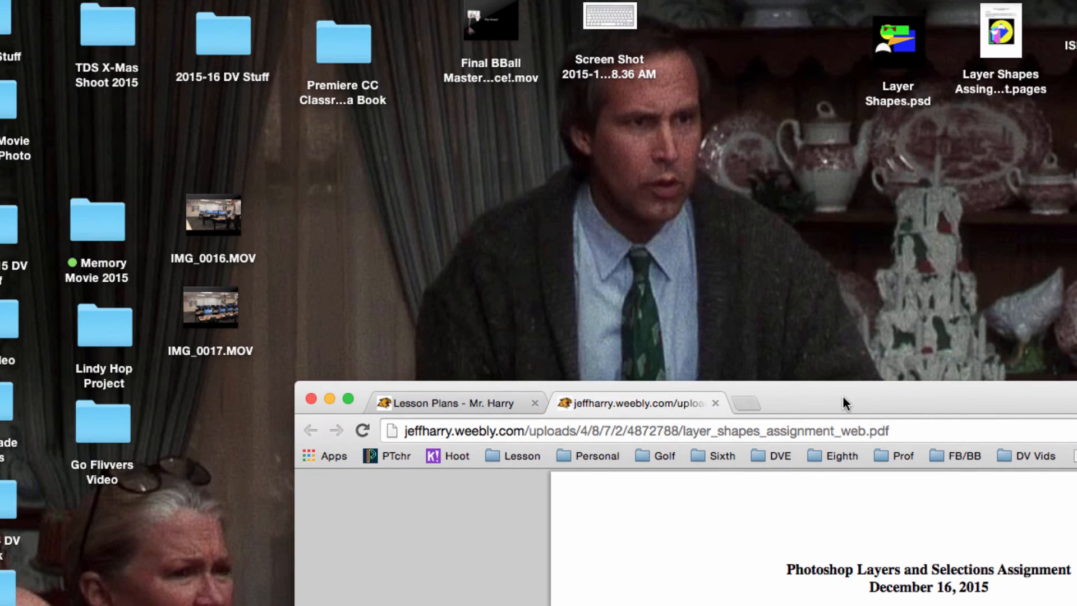
pyautogui.moveTo(898, 31); pyautogui.dragTo(799, 113)
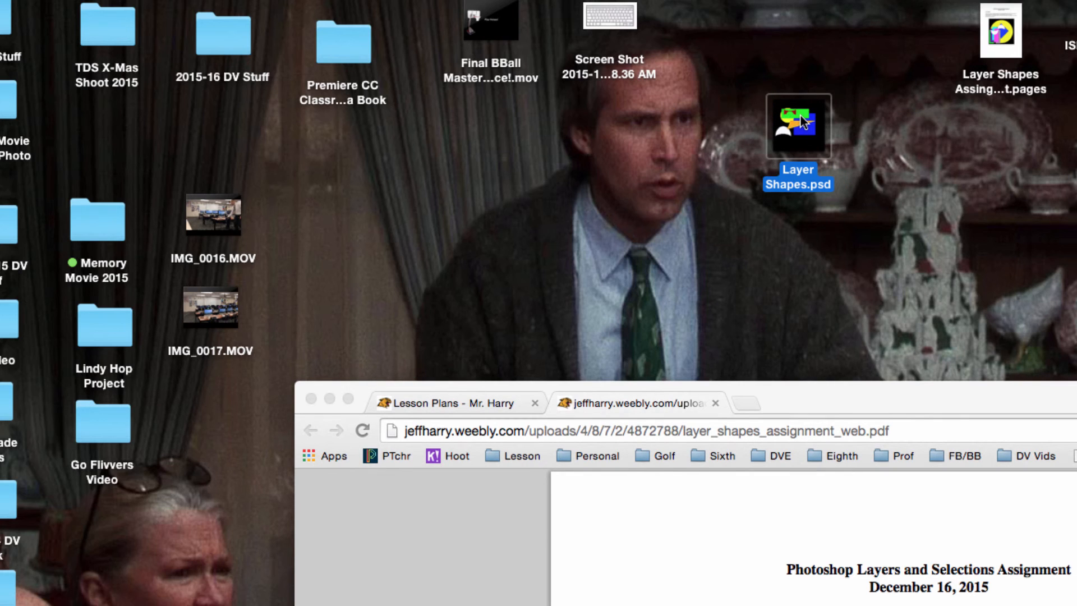
pyautogui.moveTo(806, 128); pyautogui.dragTo(800, 77)
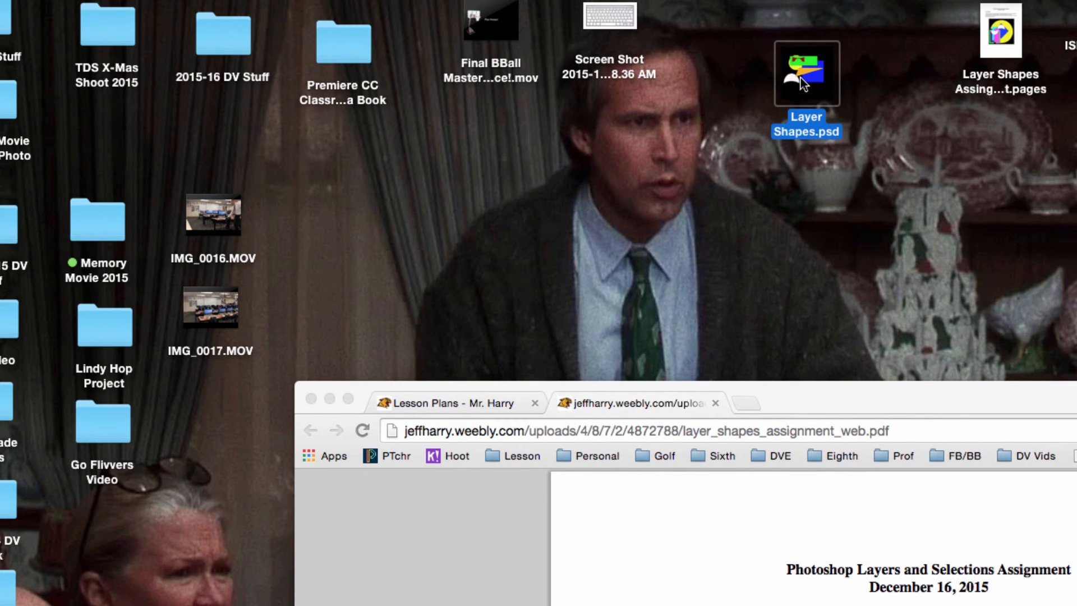
pyautogui.doubleClick(800, 77)
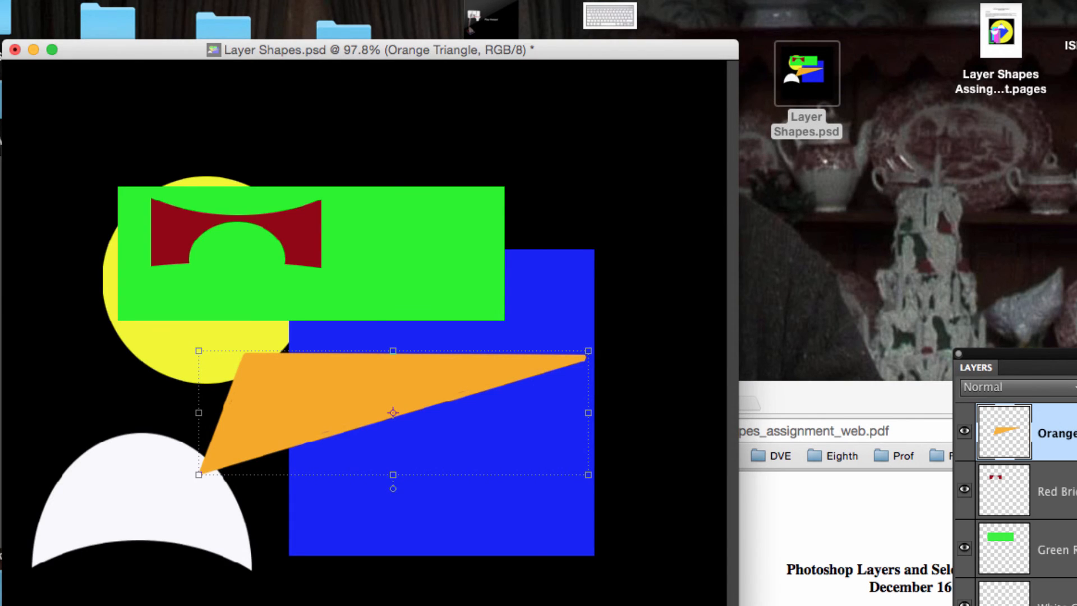
# Arrange the assignment PDF and the Layer Shapes document side by side, with the image's upper edge near the screen's upper edge
pyautogui.click(1046, 405)
pyautogui.moveTo(914, 404); pyautogui.dragTo(1076, 82)
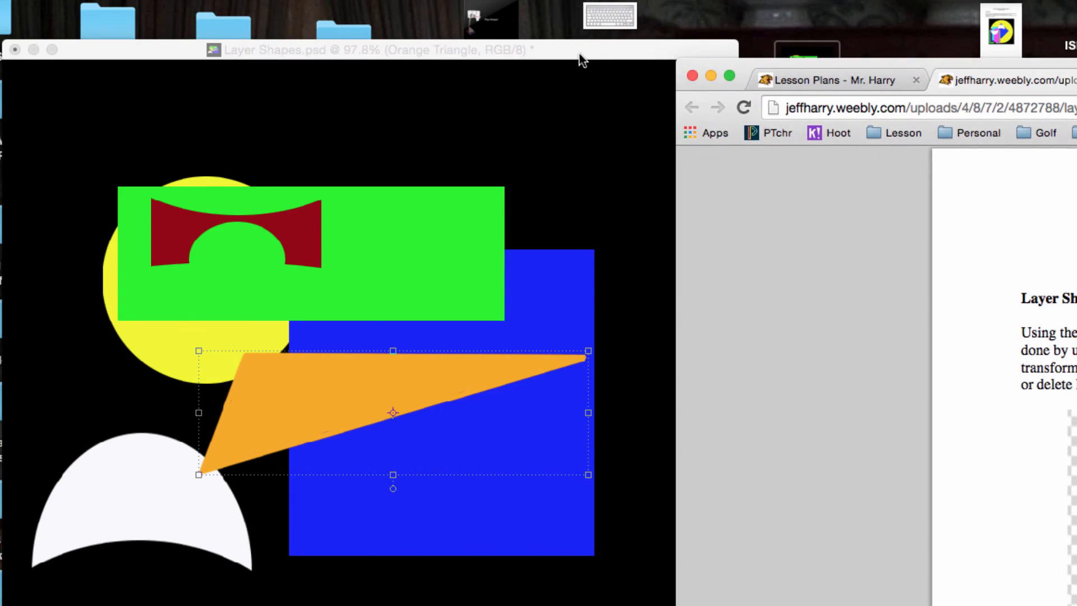
pyautogui.click(580, 56)
pyautogui.moveTo(144, 50); pyautogui.dragTo(128, 0)
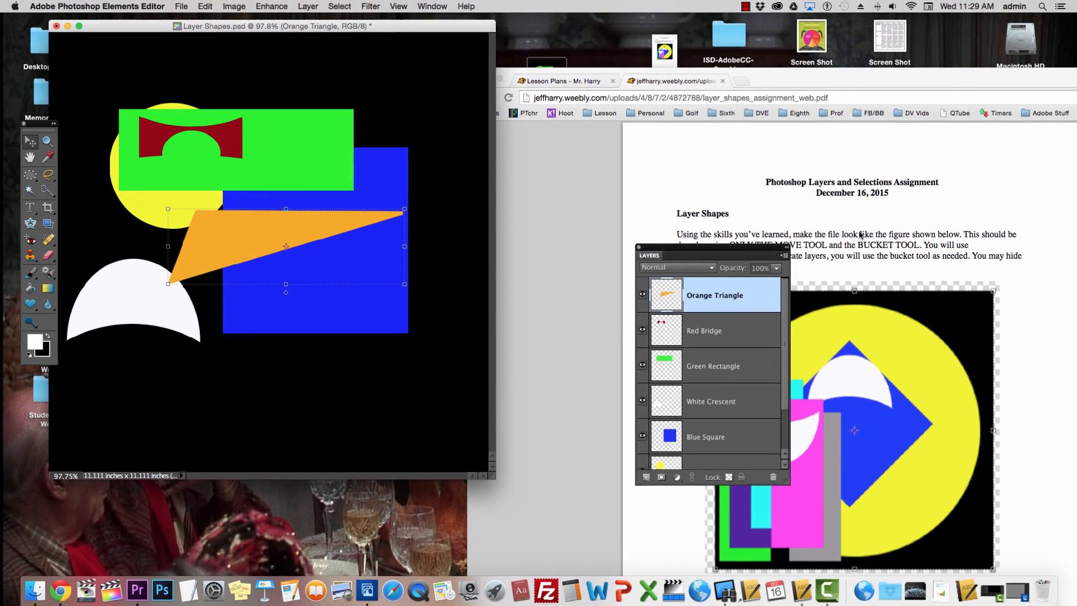
# Bring the Layer Shapes document to the front and move its layer list off the assignment figure, over the blue square
pyautogui.moveTo(661, 254); pyautogui.dragTo(623, 252)
pyautogui.click(557, 261)
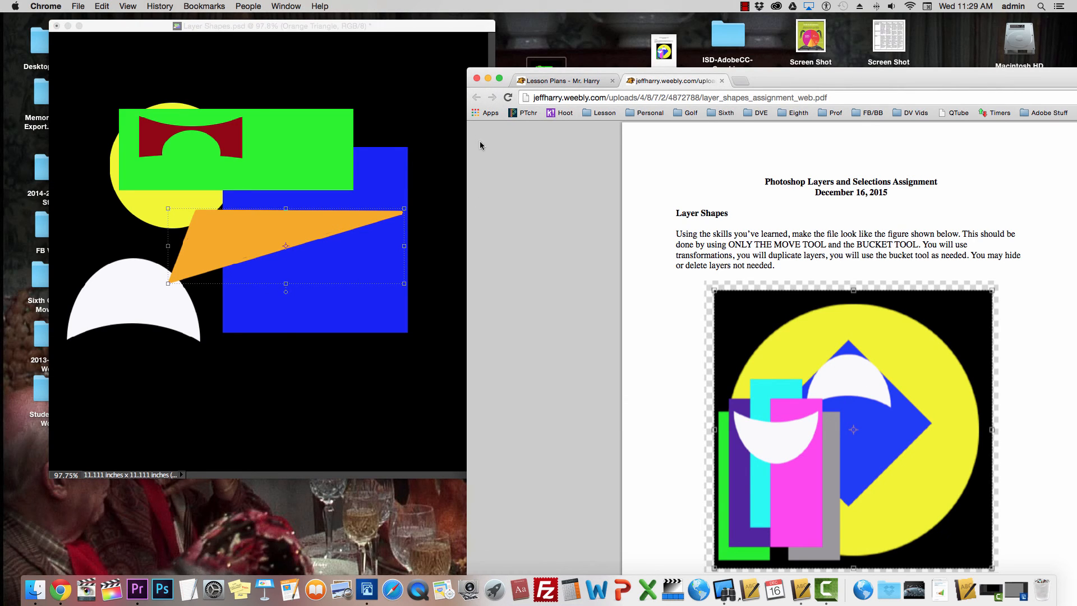
pyautogui.click(404, 30)
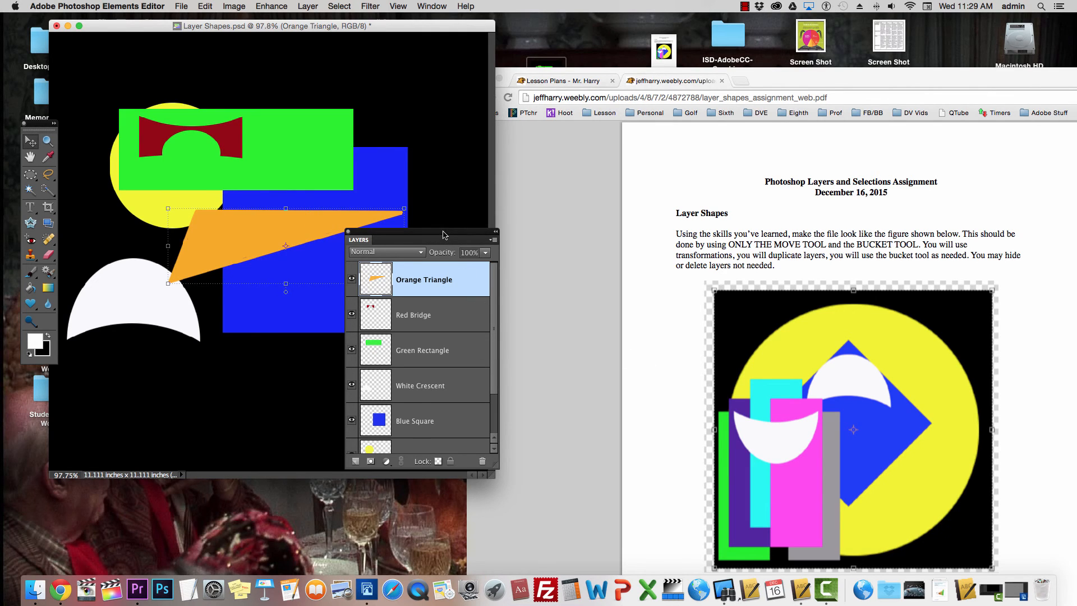
pyautogui.moveTo(443, 234); pyautogui.dragTo(446, 183)
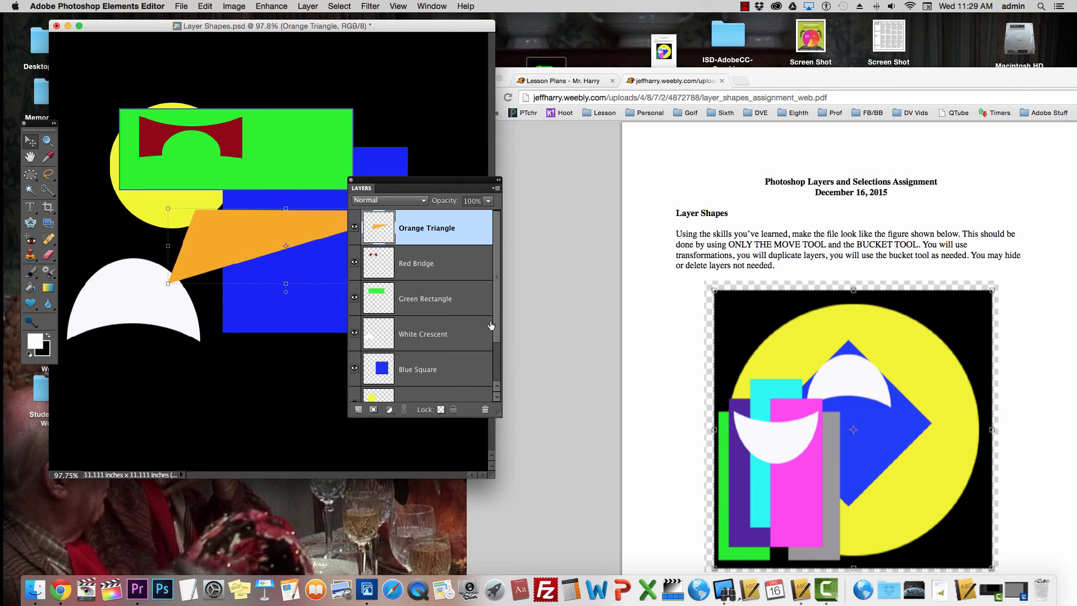
pyautogui.moveTo(497, 325)
pyautogui.mouseDown()
pyautogui.moveTo(499, 360)
pyautogui.moveTo(501, 323)
pyautogui.mouseUp()
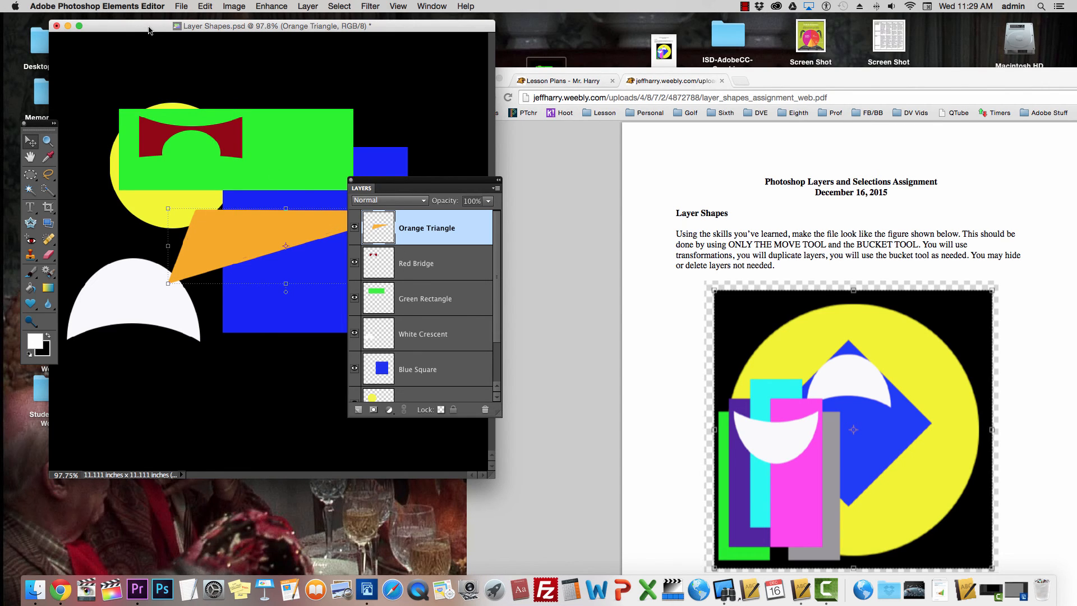
pyautogui.click(178, 6)
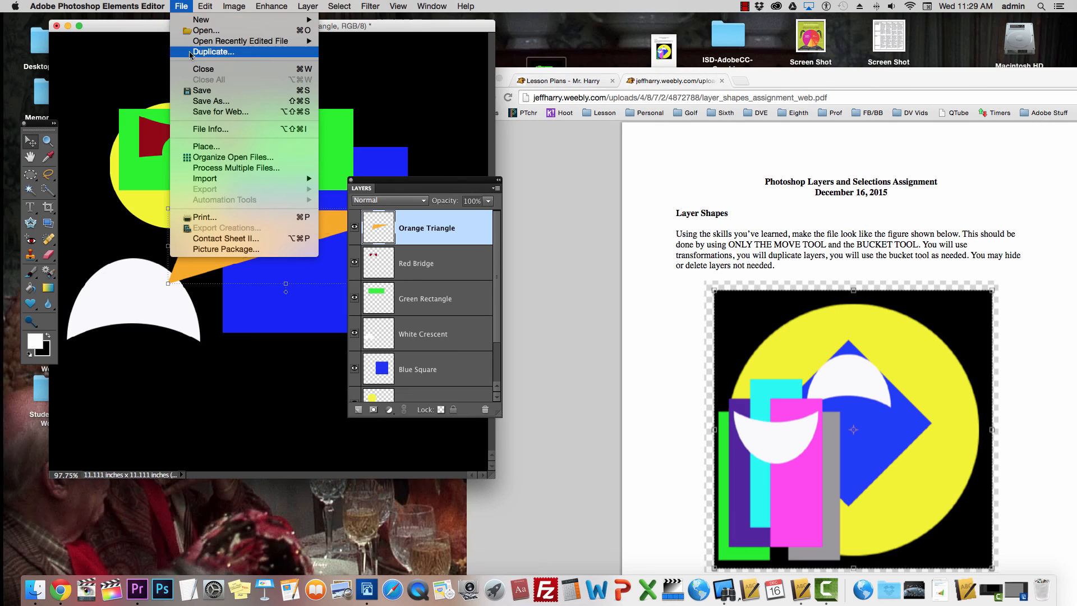
pyautogui.click(207, 101)
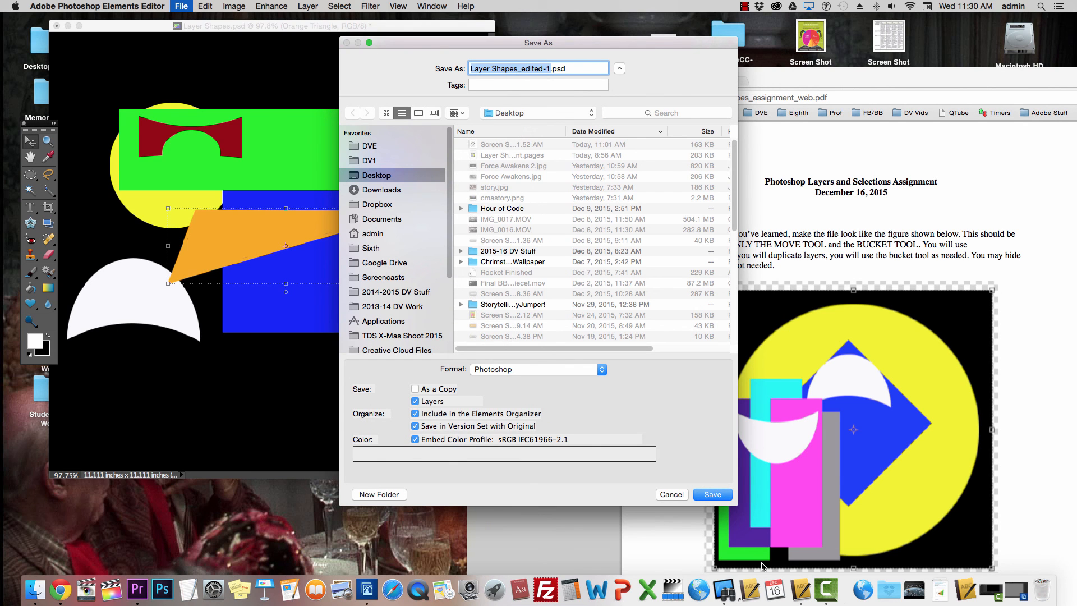
pyautogui.click(675, 495)
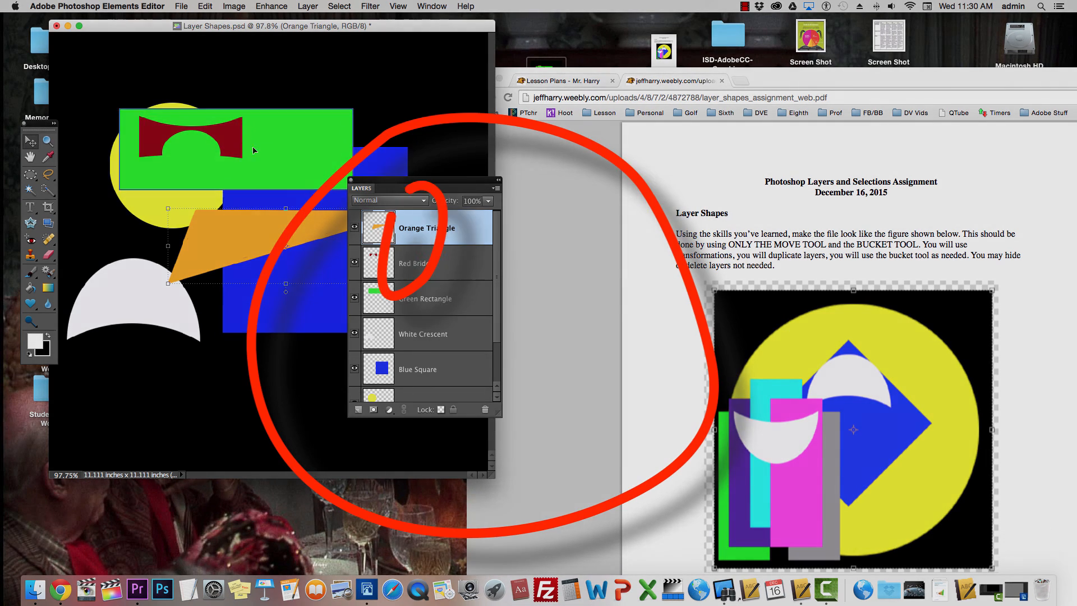
pyautogui.click(833, 589)
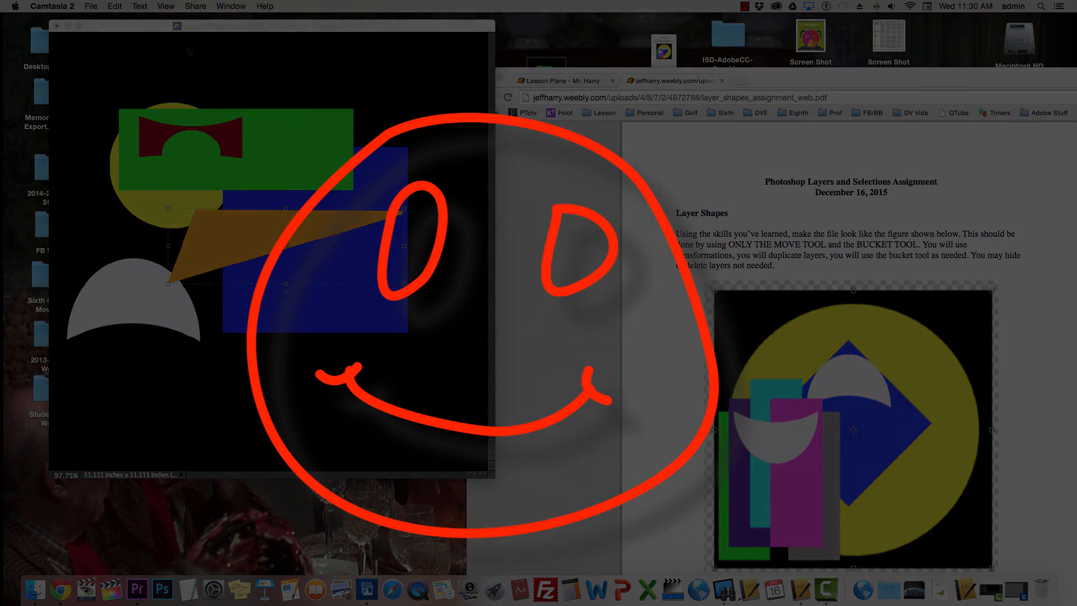